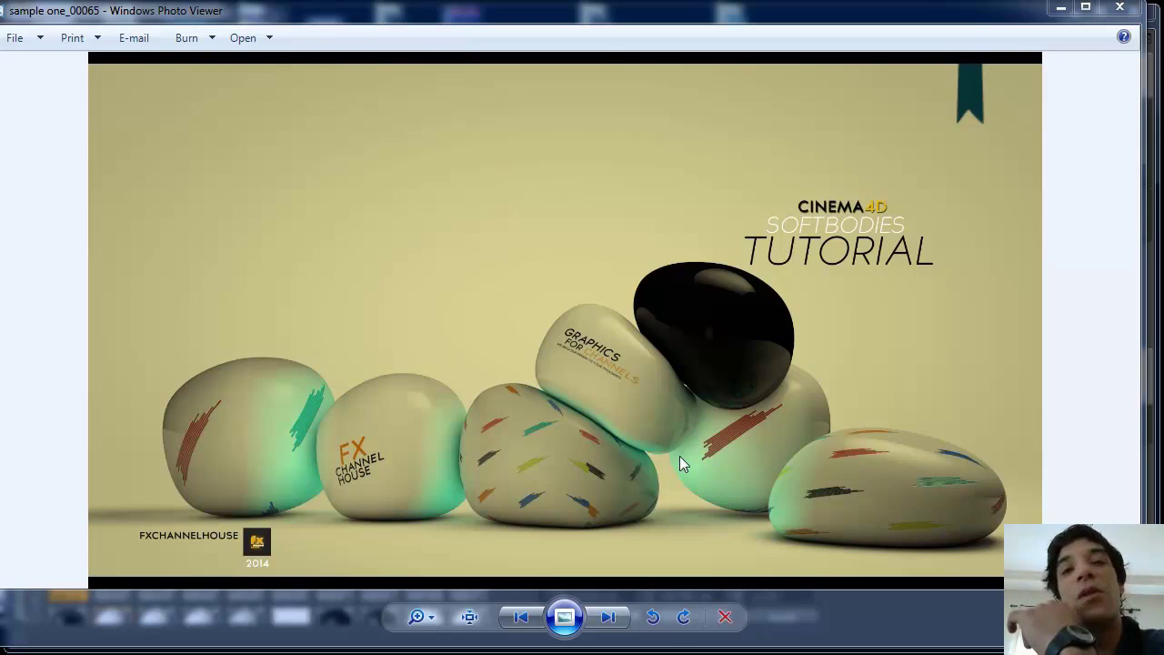
Switch to the softbodies slow.c4d scene in CINEMA 4D and play its finished soft body animation
left_click(211, 647)
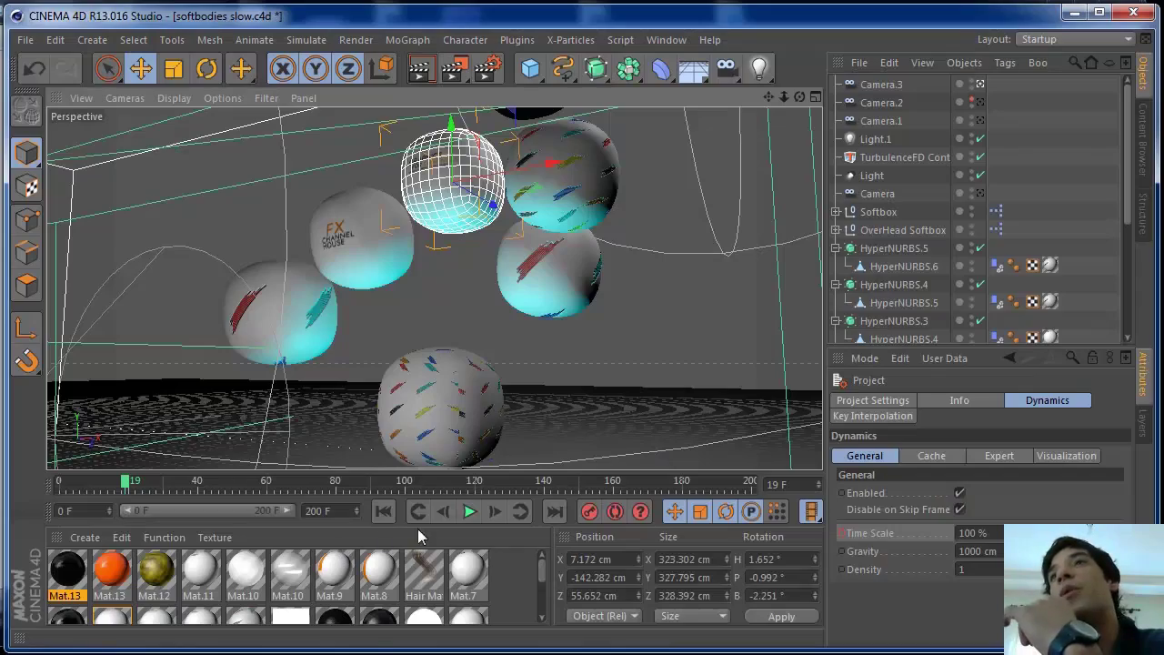
left_click(469, 512)
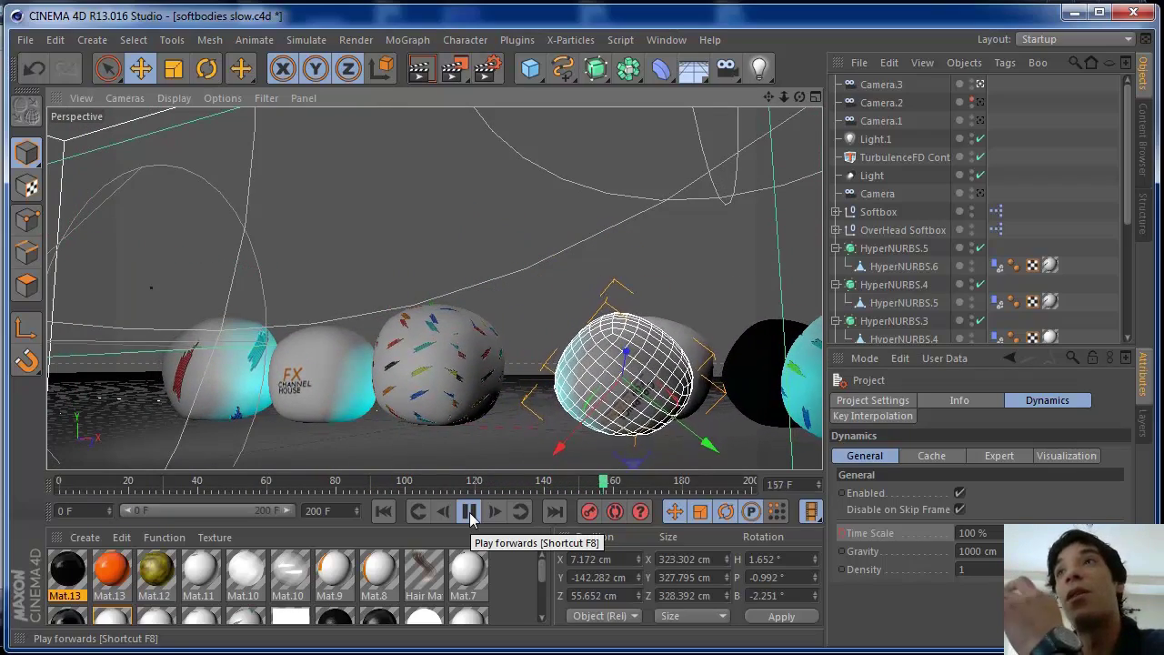
left_click(469, 512)
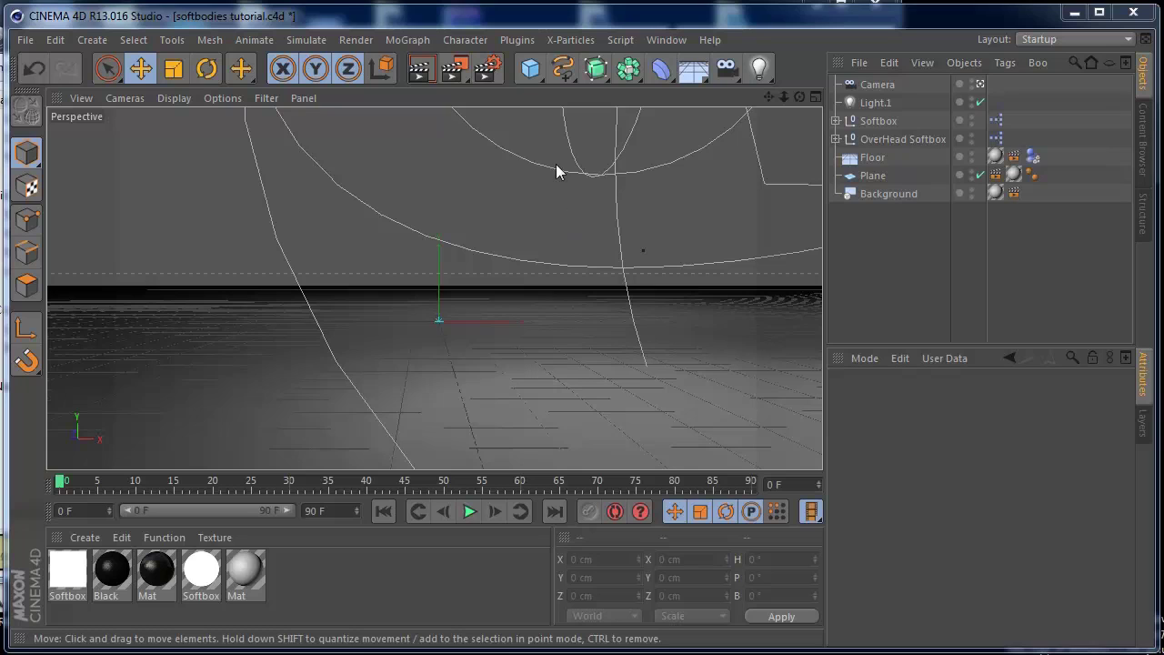
Add a cube primitive and raise it along Y to about 343 cm above the floor
left_click(535, 74)
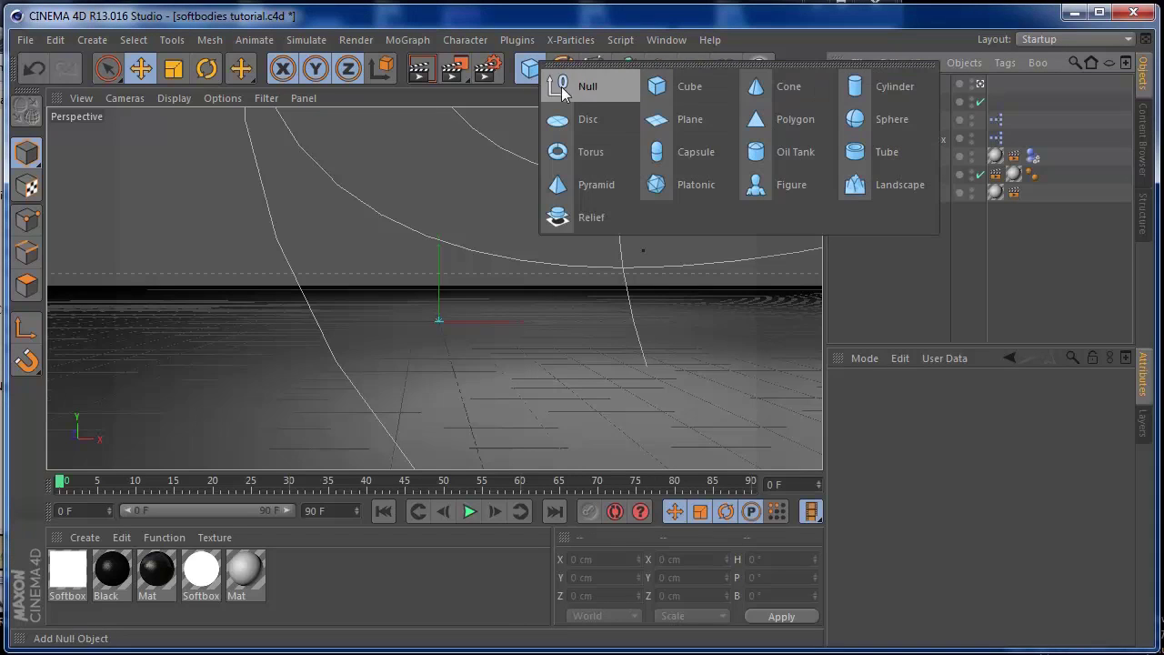
left_click(673, 88)
left_click_drag(438, 216, 436, 148)
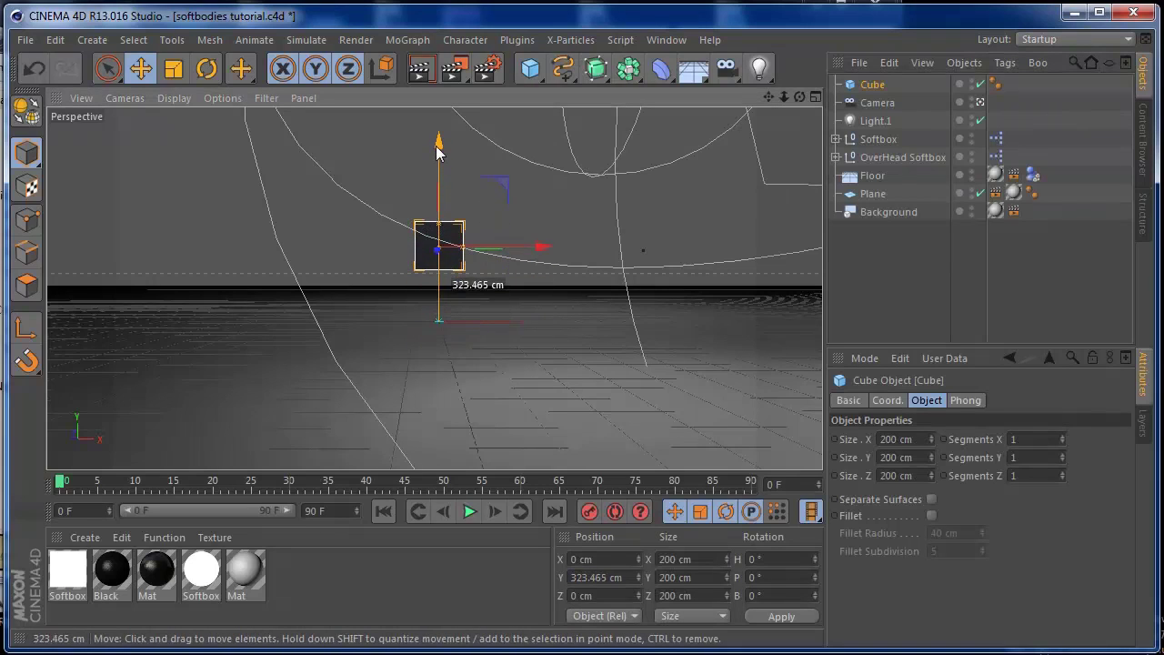
Add a HyperNURBS with the cube as its child, and set the cube's X and Z segments to 2
left_click(596, 71)
left_click(653, 87)
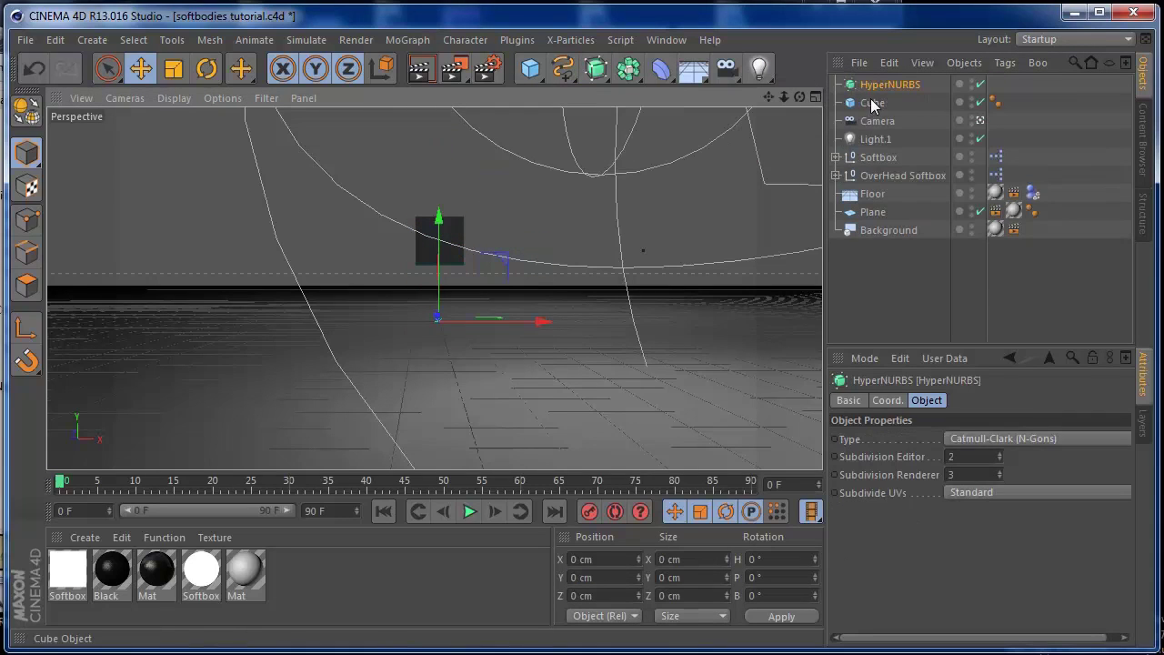
left_click_drag(871, 103, 878, 91)
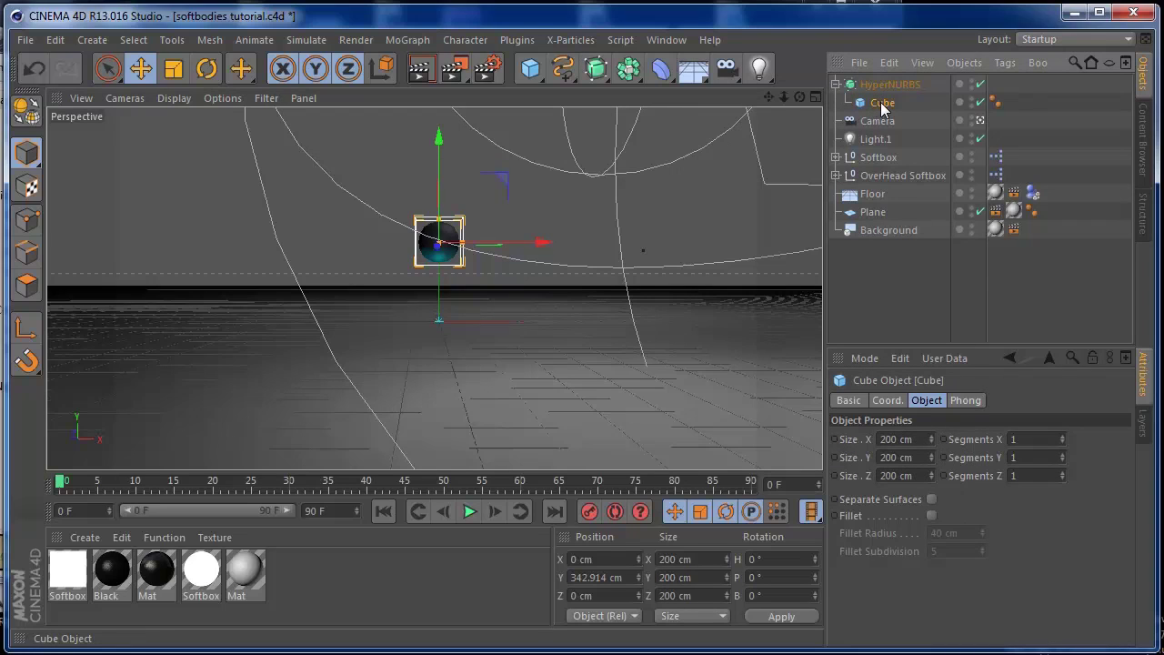
left_click(1062, 436)
left_click(1061, 471)
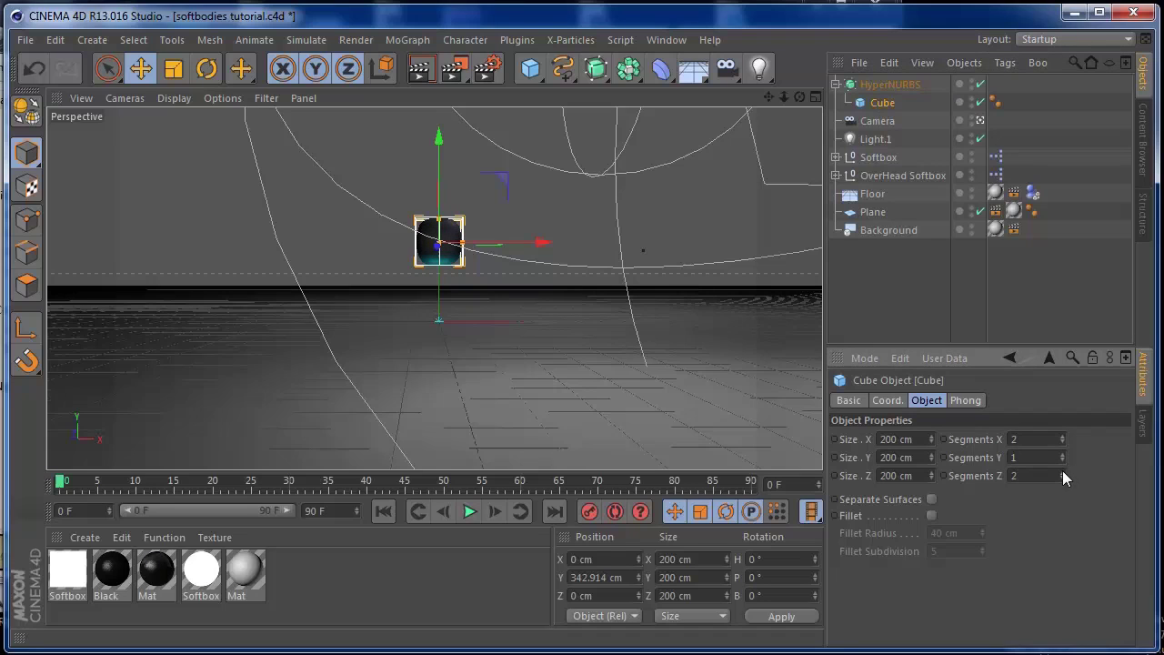
Bake the HyperNURBS with Current State to Object and move the resulting polygon cube out of its parent null
left_click(857, 86)
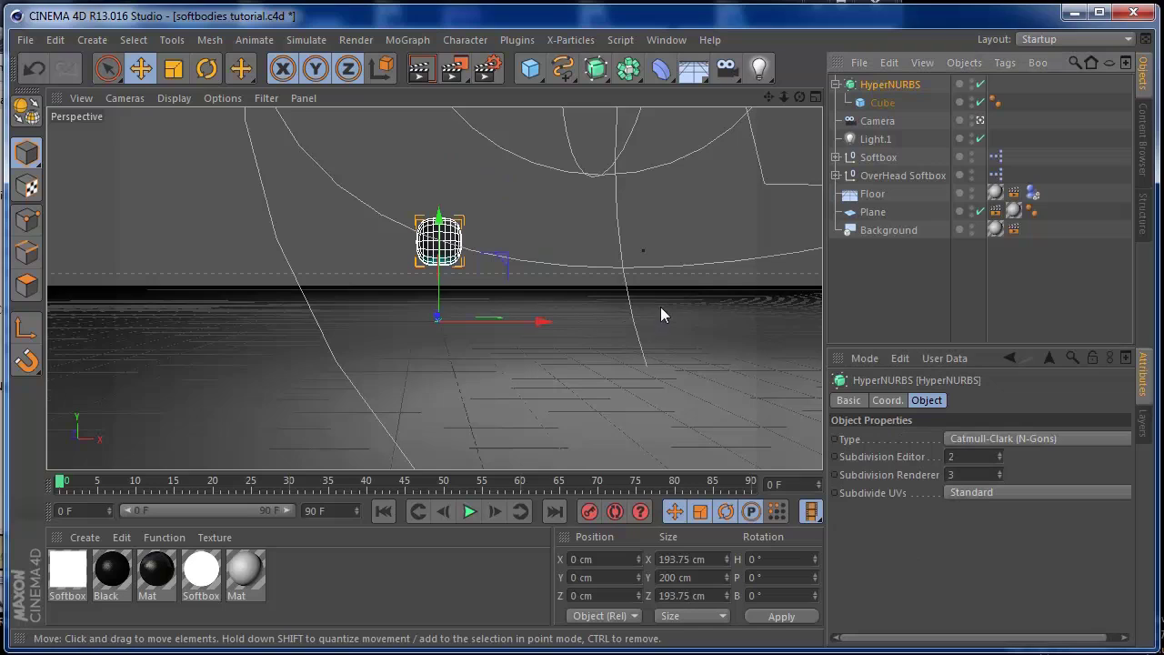
right_click(875, 85)
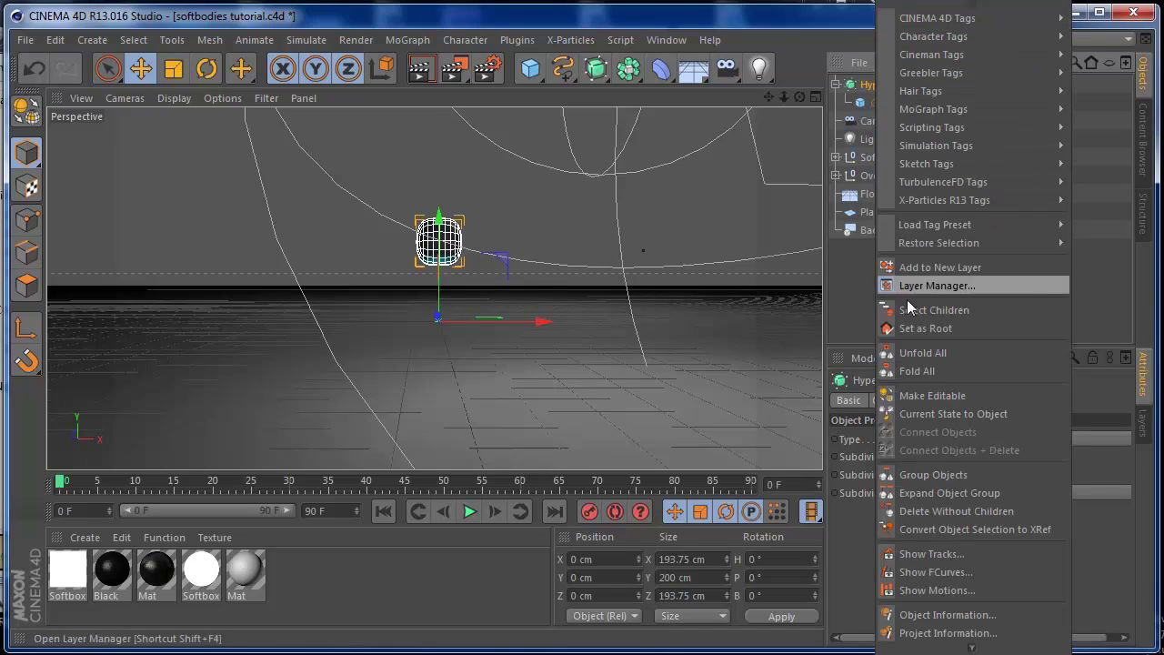
left_click(940, 415)
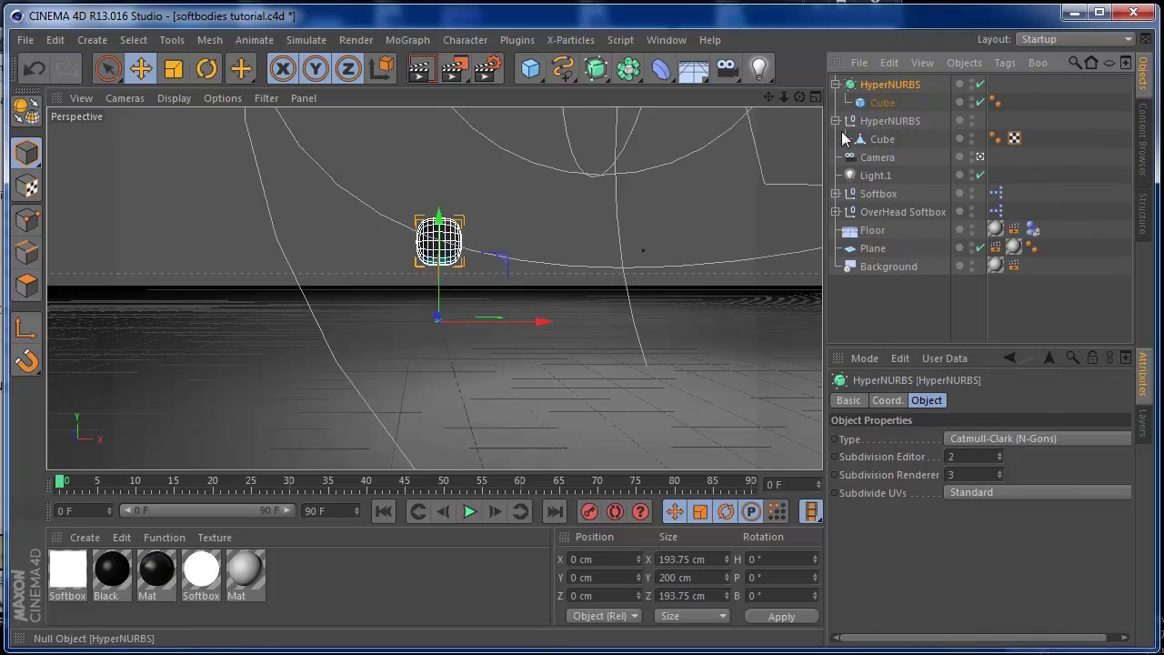
left_click(872, 146)
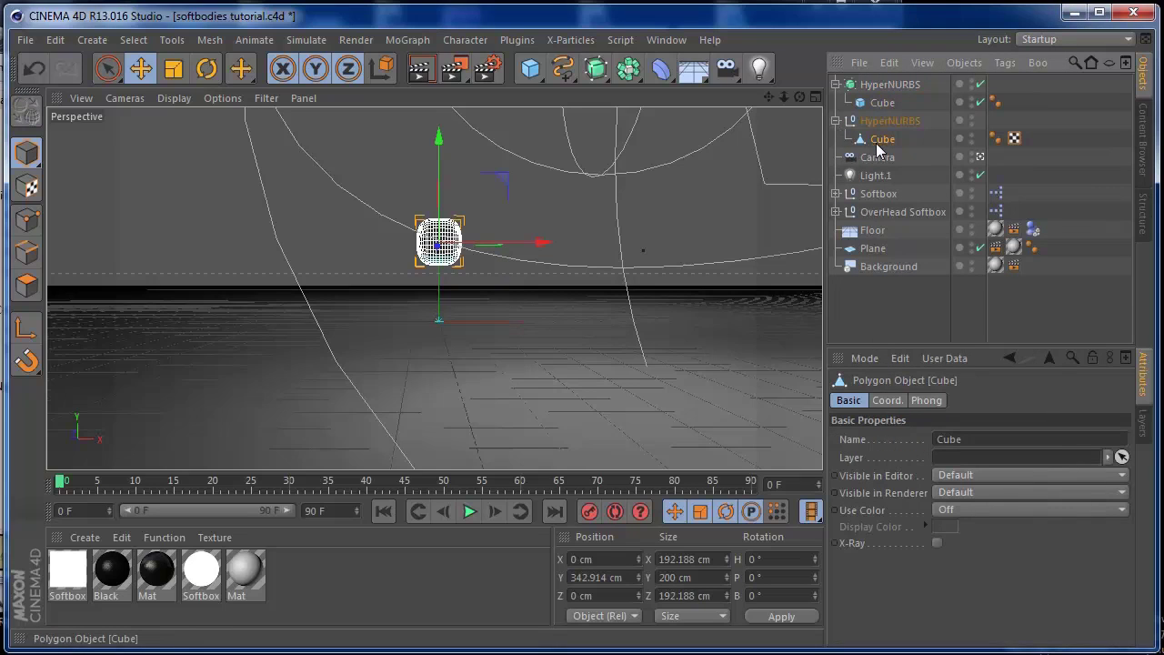
left_click_drag(879, 145, 875, 153)
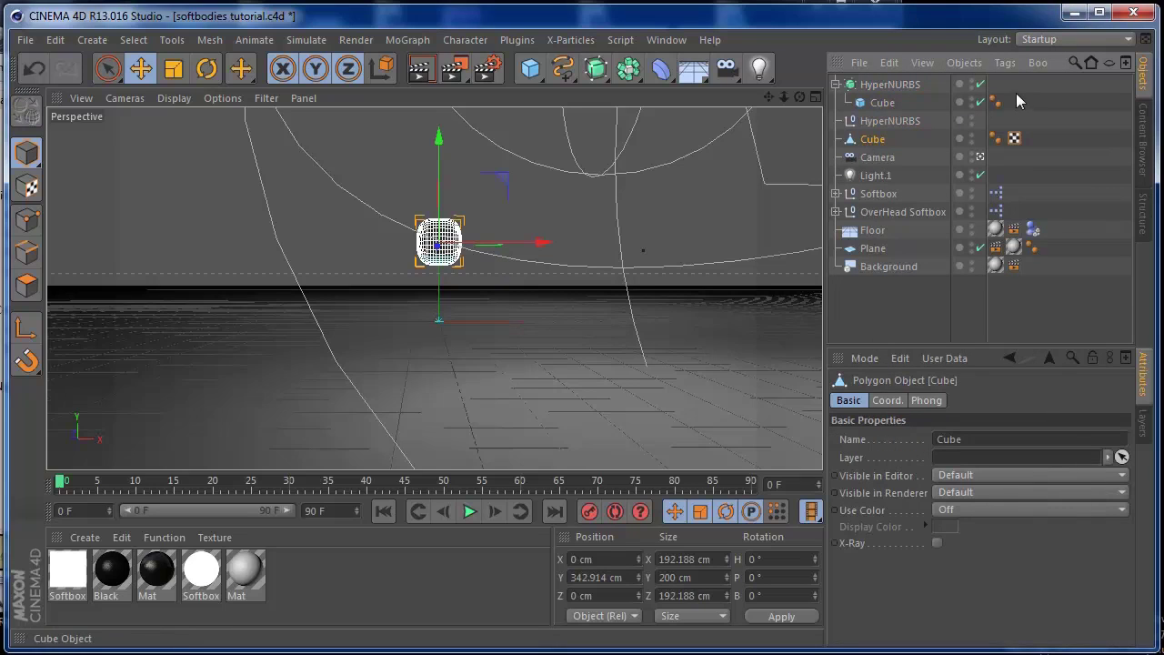
Group the original HyperNURBS, its cube and the empty null, and hide the group in the editor and renderer
left_click_drag(1020, 82, 882, 124)
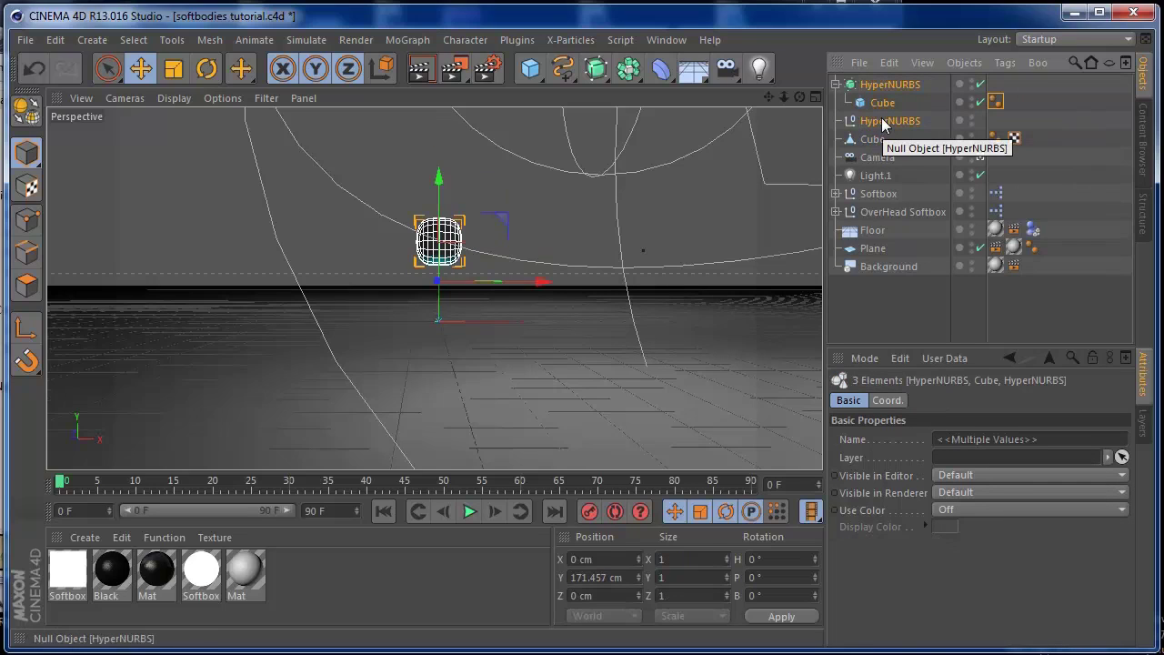
key("alt+g")
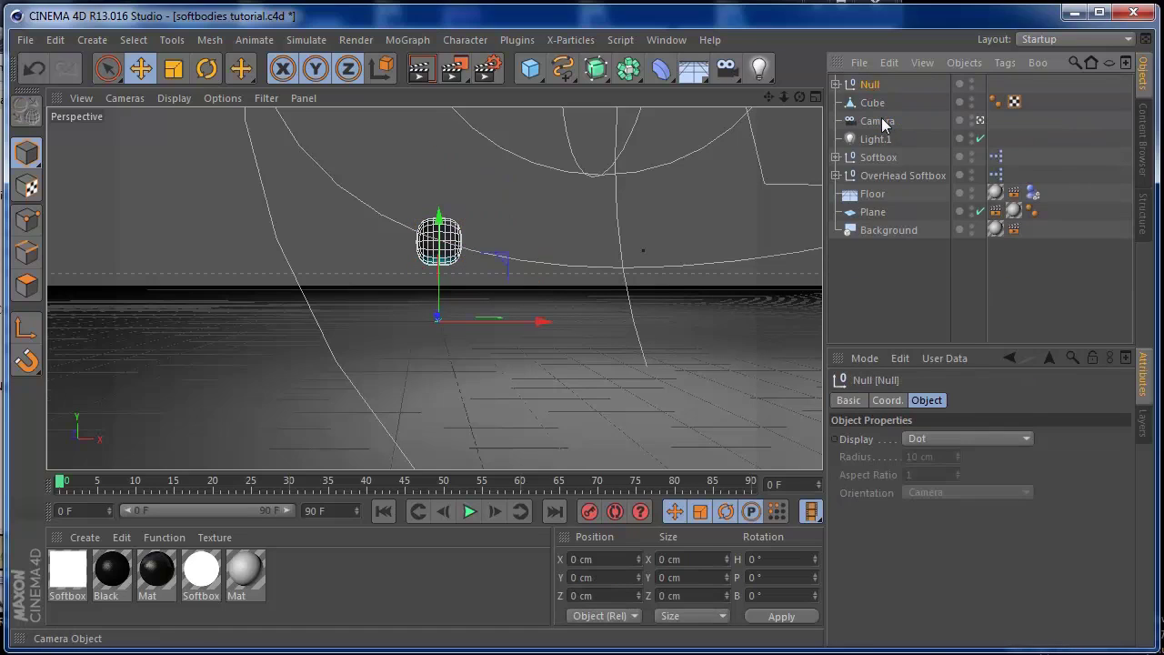
left_click(972, 80)
left_click(973, 83)
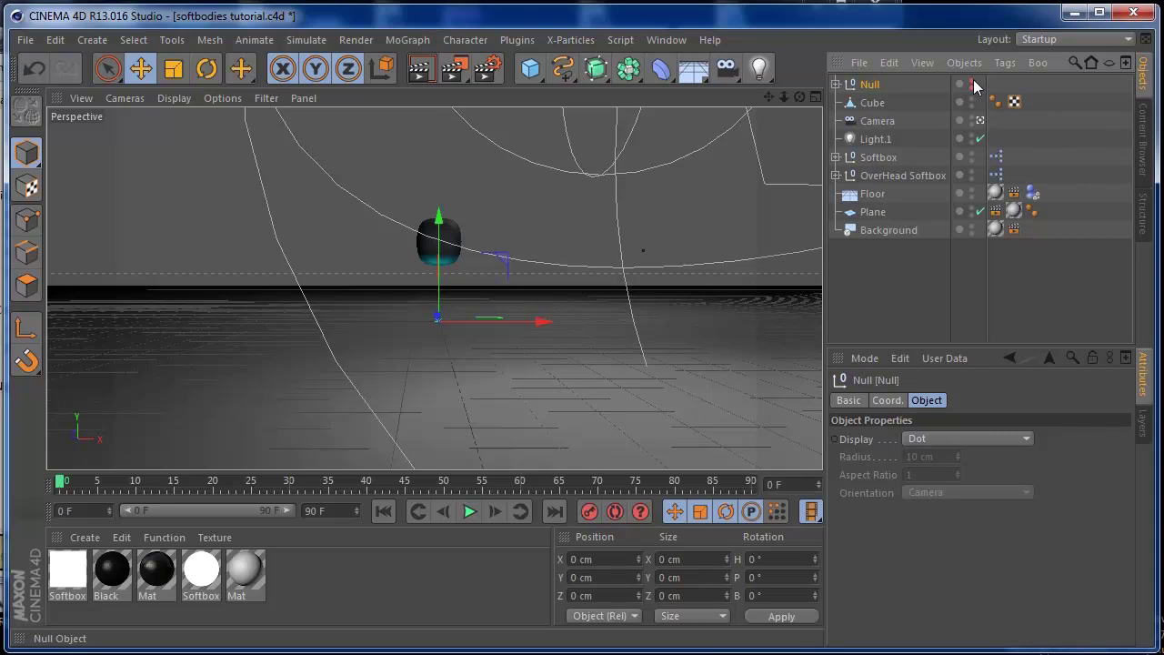
Raise the polygon cube along Y to about 509 cm
left_click(874, 103)
left_click_drag(446, 153, 429, 101)
left_click_drag(787, 100, 774, 127)
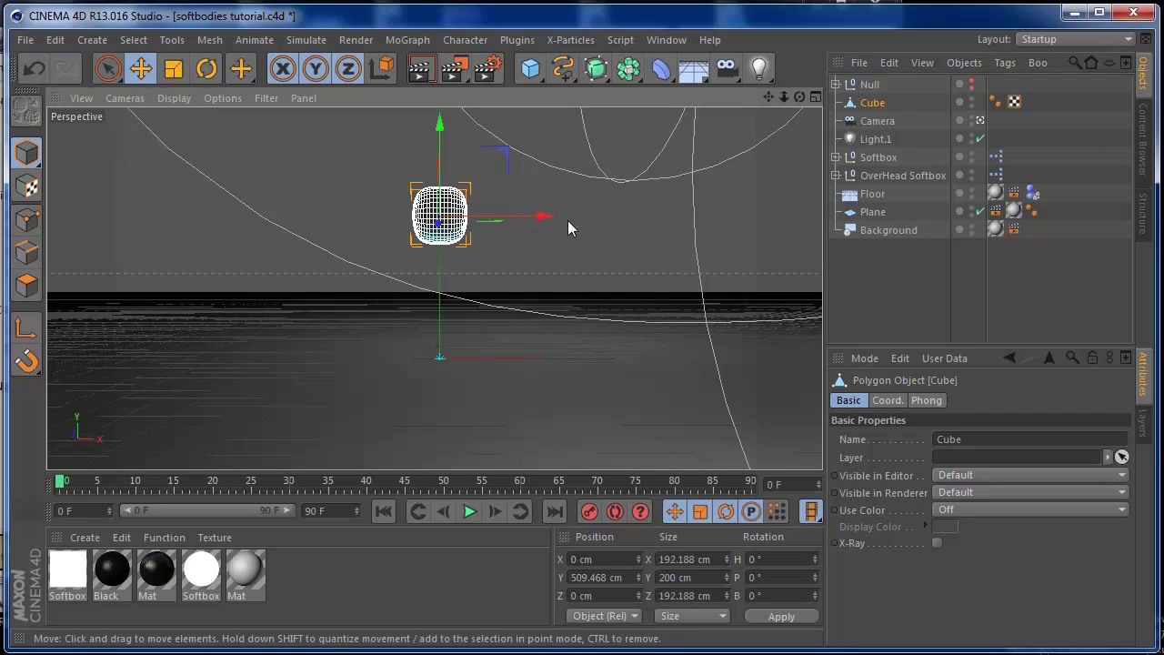
Apply a Soft Body simulation tag to the polygon cube
right_click(873, 103)
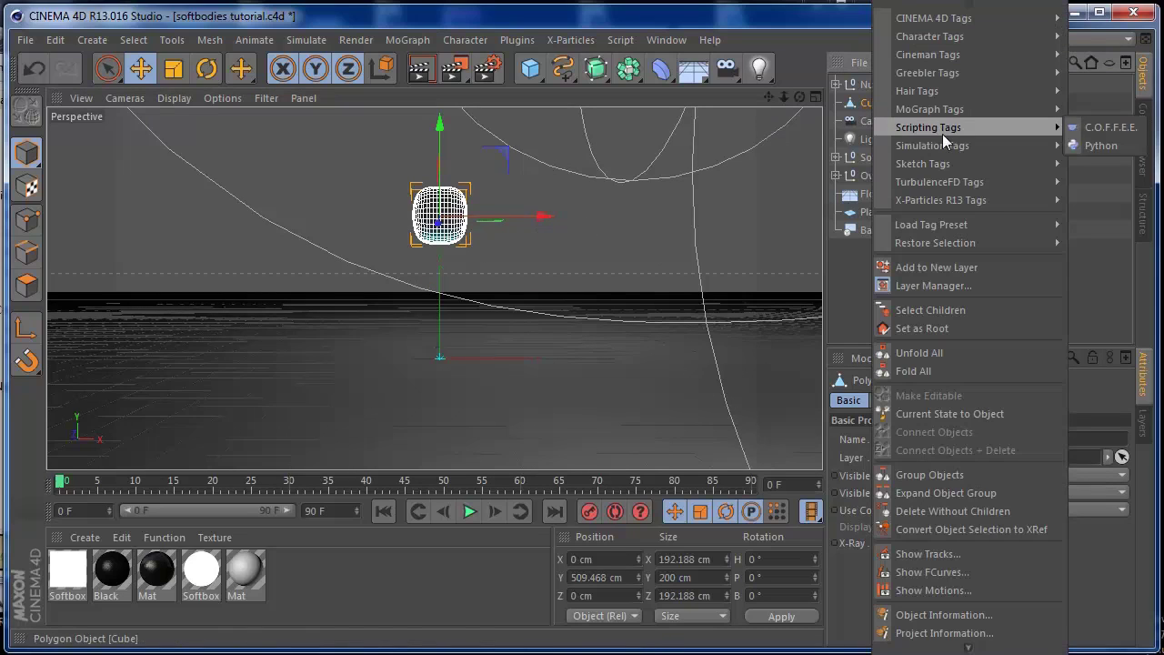
mouse_move(945, 150)
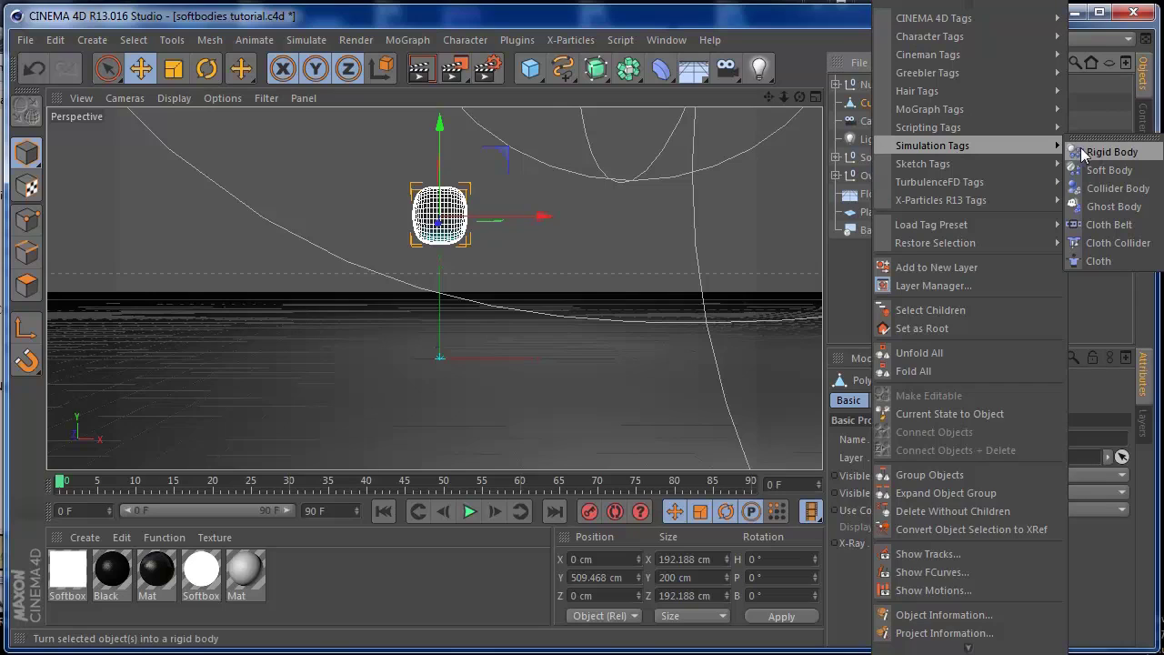
left_click(1099, 170)
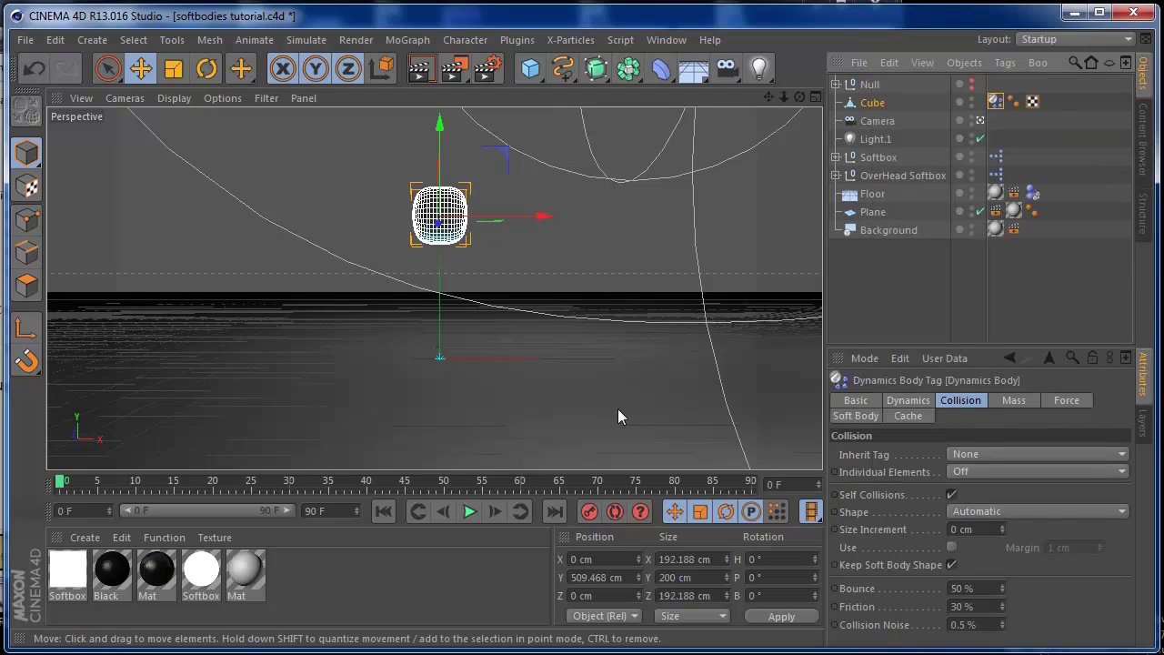
Play the cube's soft body drop onto the floor twice and return to the first frame
left_click(467, 511)
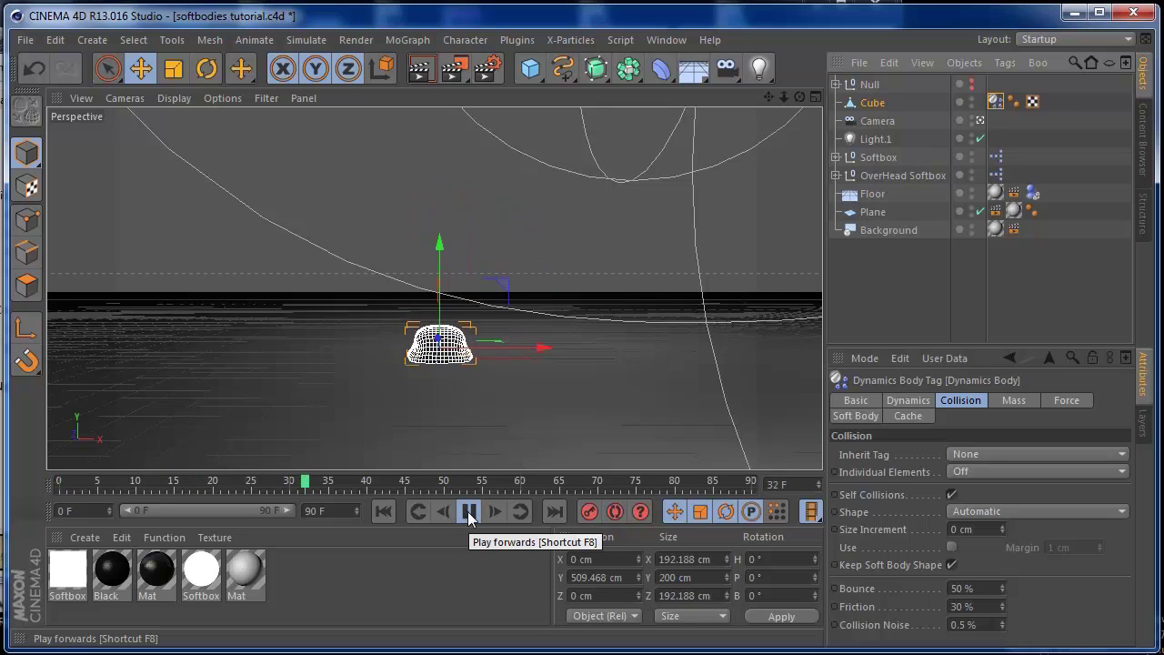
left_click(467, 512)
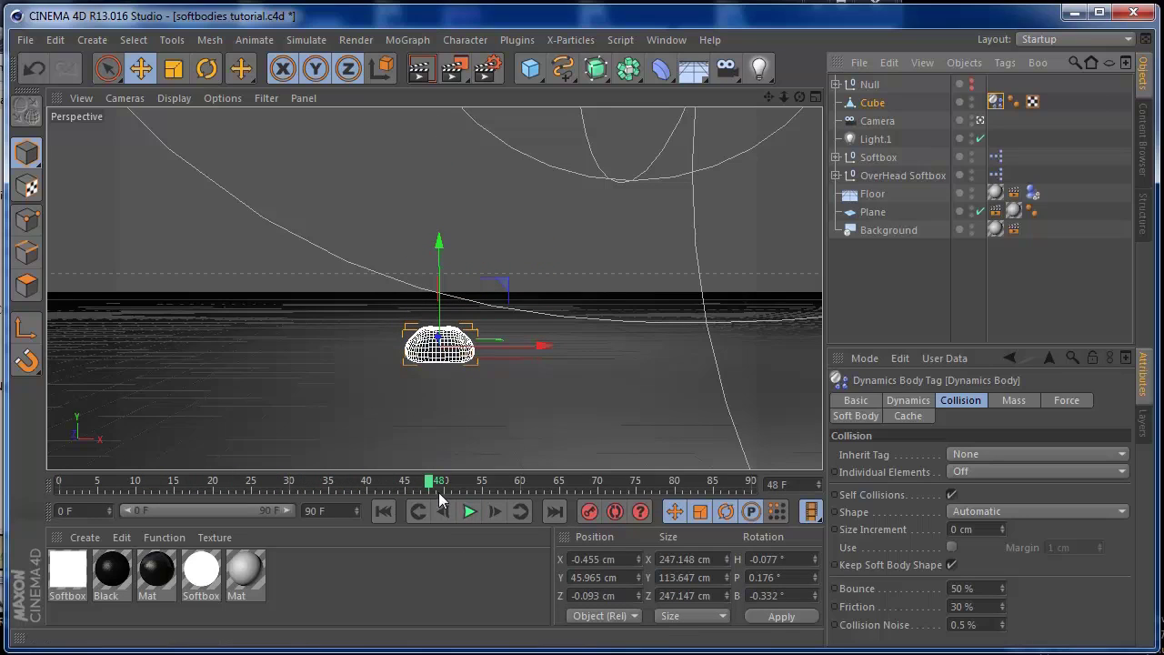
left_click(387, 510)
left_click(471, 514)
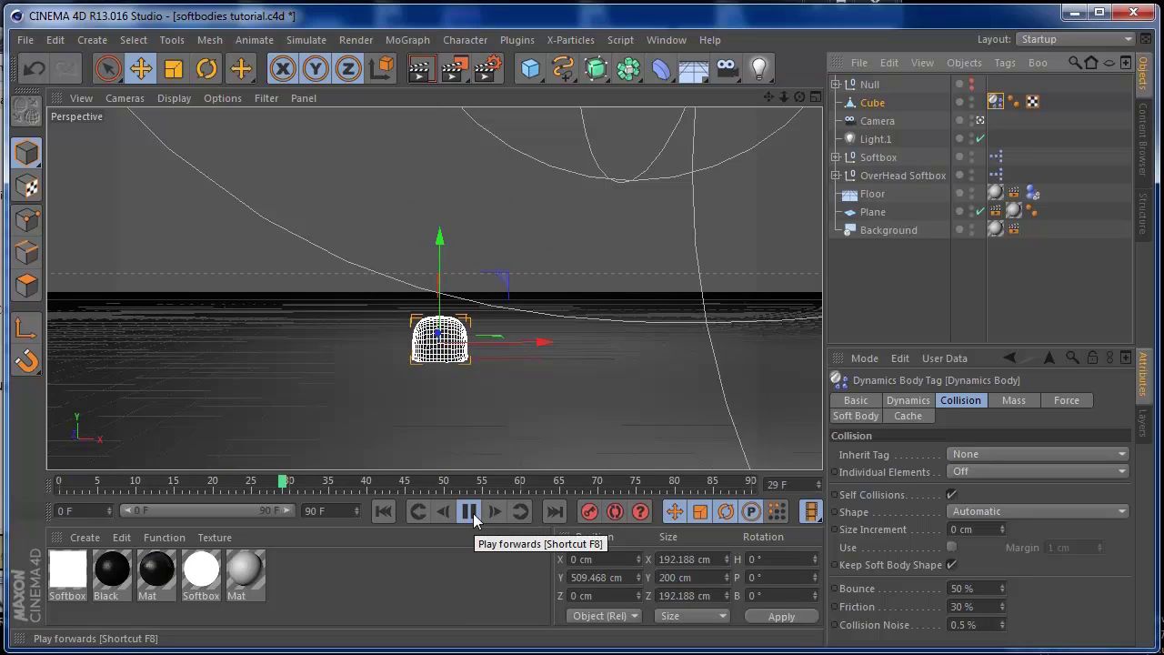
left_click(471, 513)
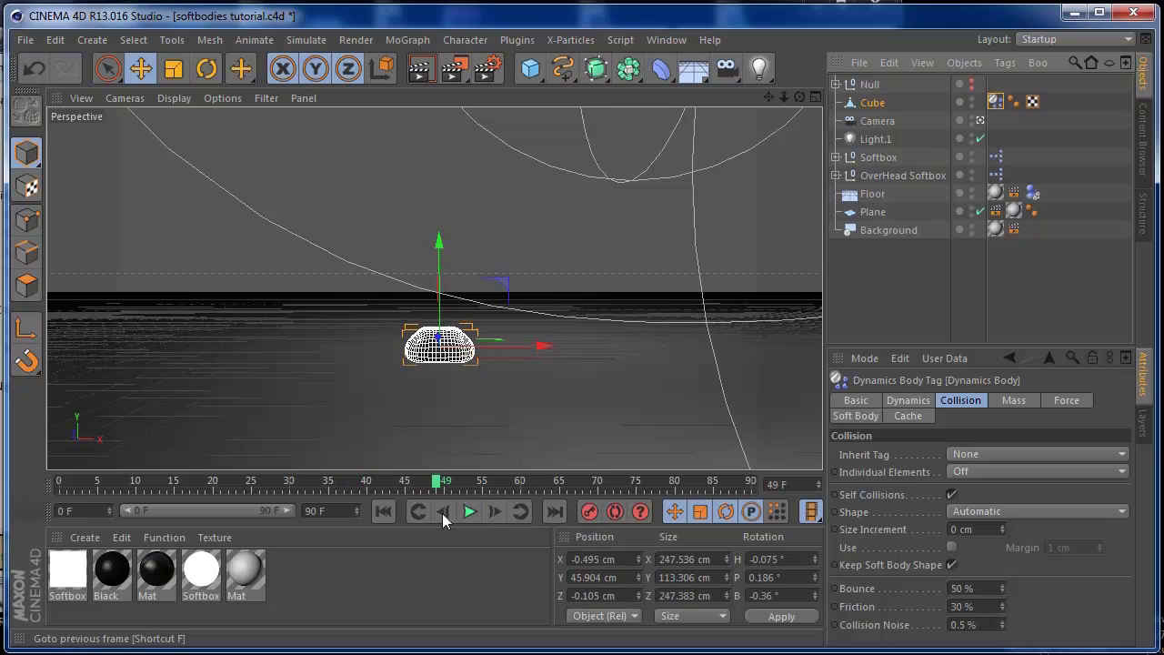
left_click(385, 514)
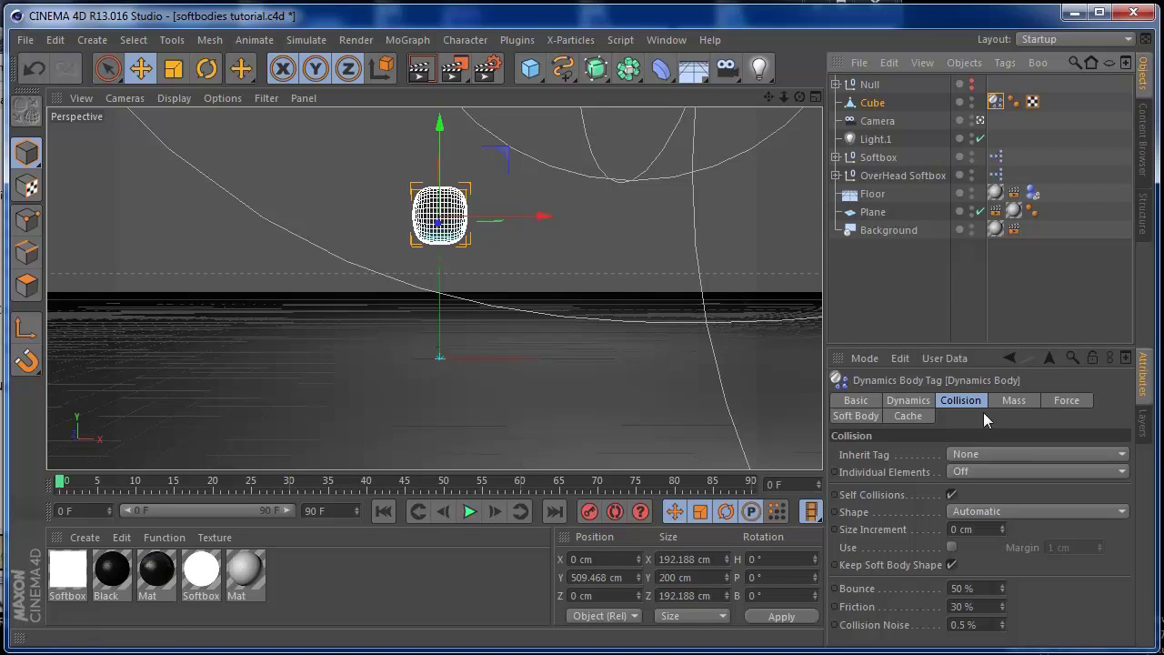
In the cube's soft body settings, set Pressure to 15 and raise the shape conservation Stiffness and the Flexion
left_click(856, 417)
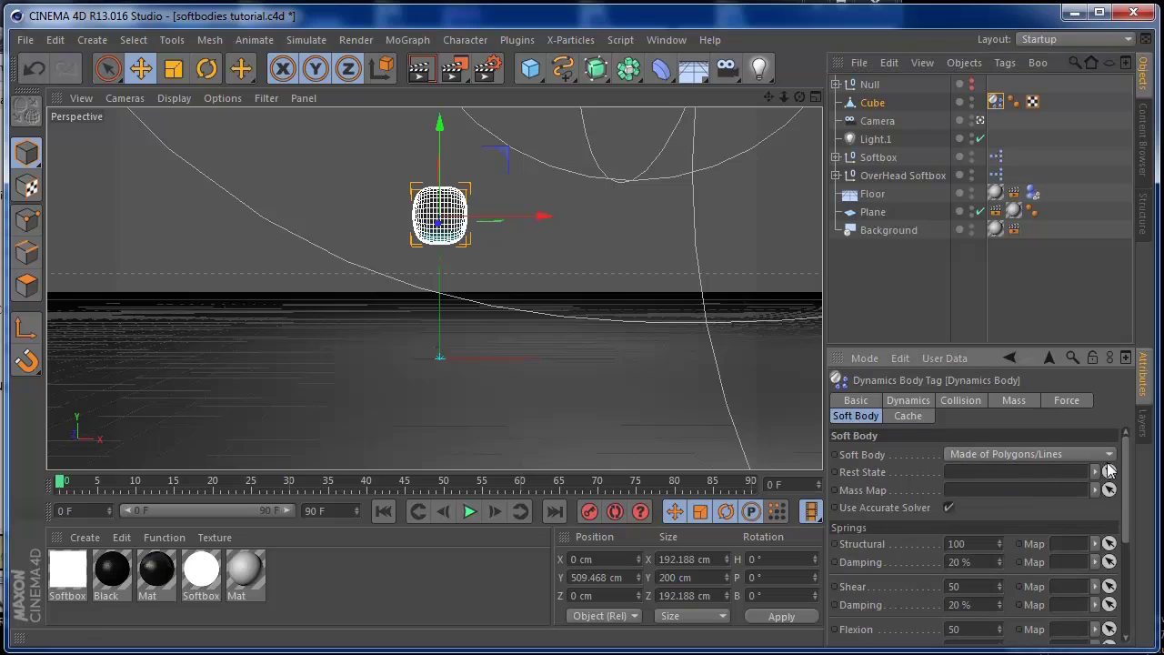
left_click_drag(1128, 469, 1126, 560)
left_click_drag(1000, 599, 998, 586)
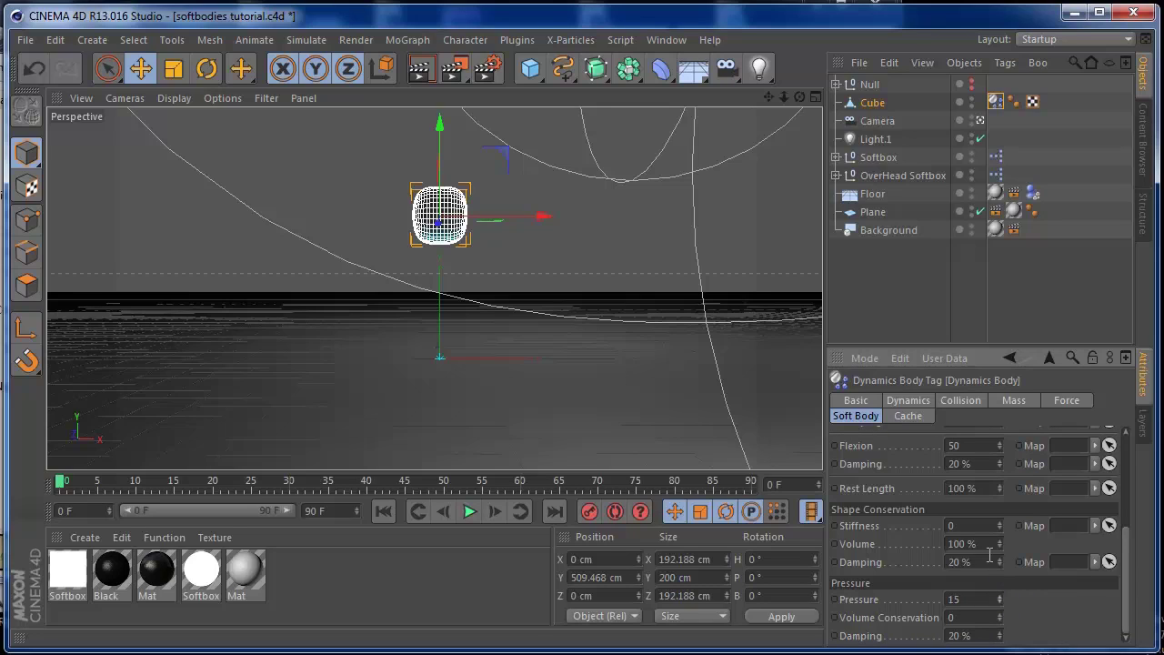
left_click_drag(1000, 527, 1001, 516)
left_click_drag(1002, 445, 1000, 435)
left_click_drag(1128, 552, 1117, 464)
Set the dynamics tag's collision Bounce to 80% and Friction to 60%
left_click(962, 401)
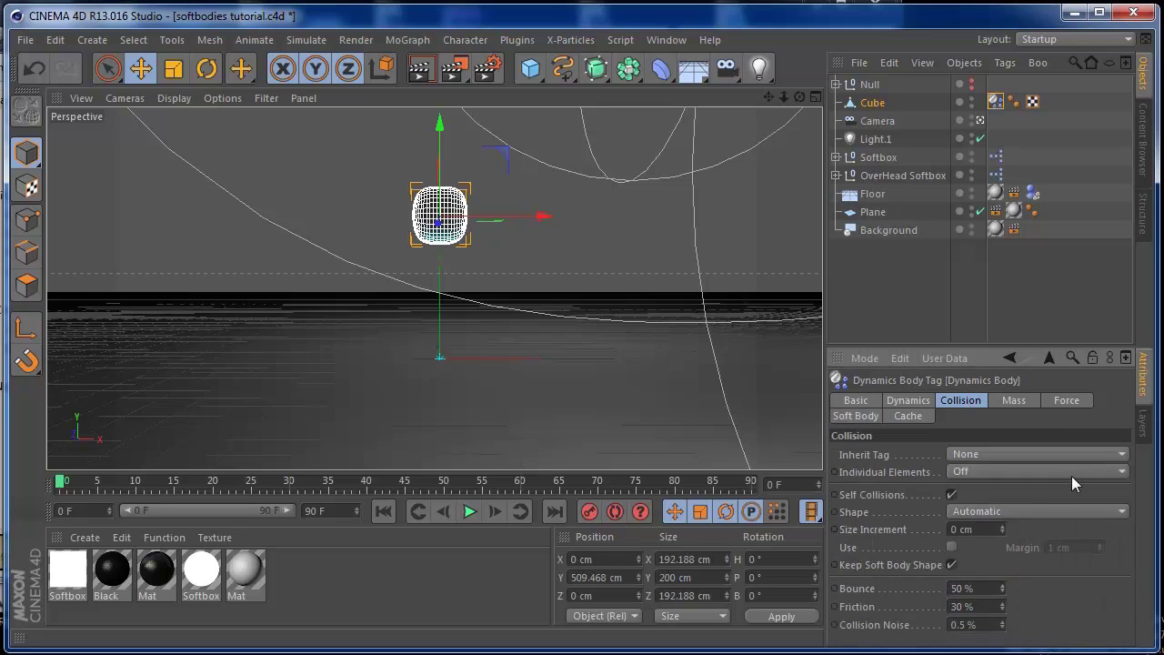
left_click_drag(1003, 590, 1003, 591)
left_click_drag(999, 601, 999, 601)
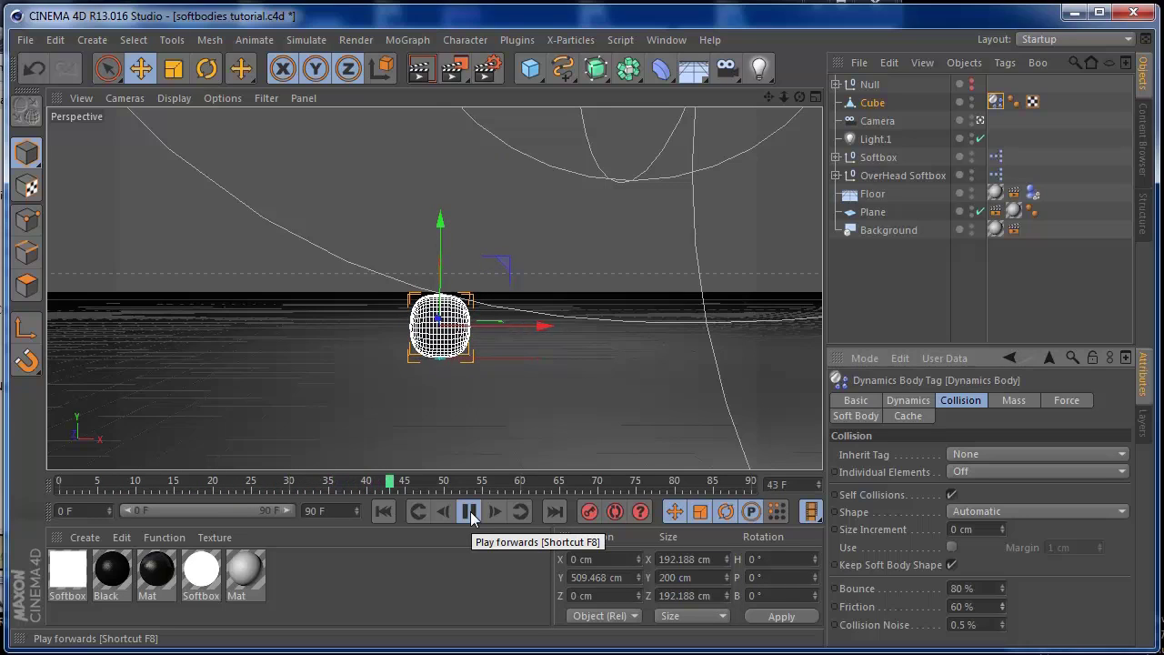
Scrub back through the cube's fall and replay the simulation from the first frame to check the bounce
left_click(471, 512)
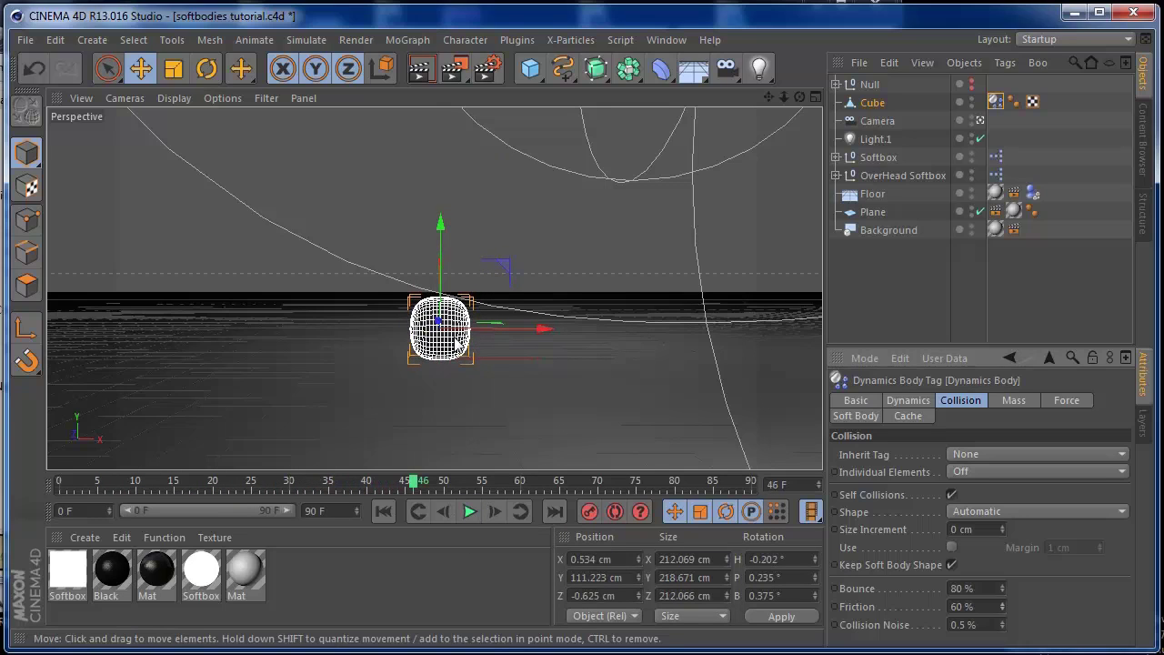
left_click_drag(414, 484, 207, 496)
key("shift+f")
left_click(469, 511)
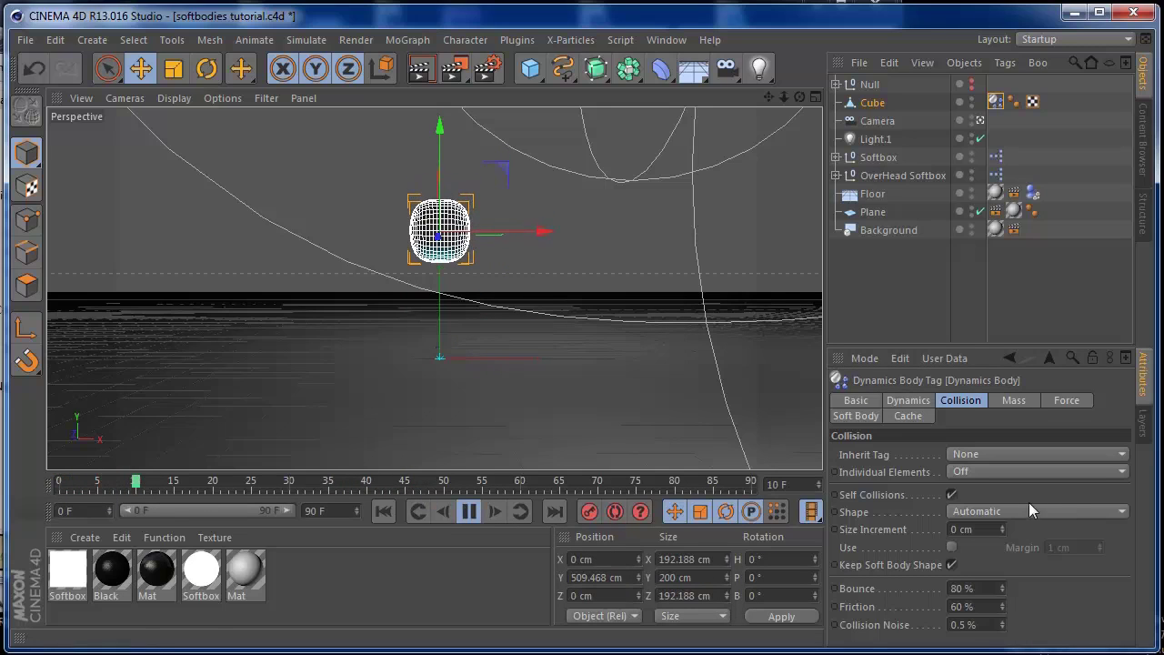
left_click(470, 513)
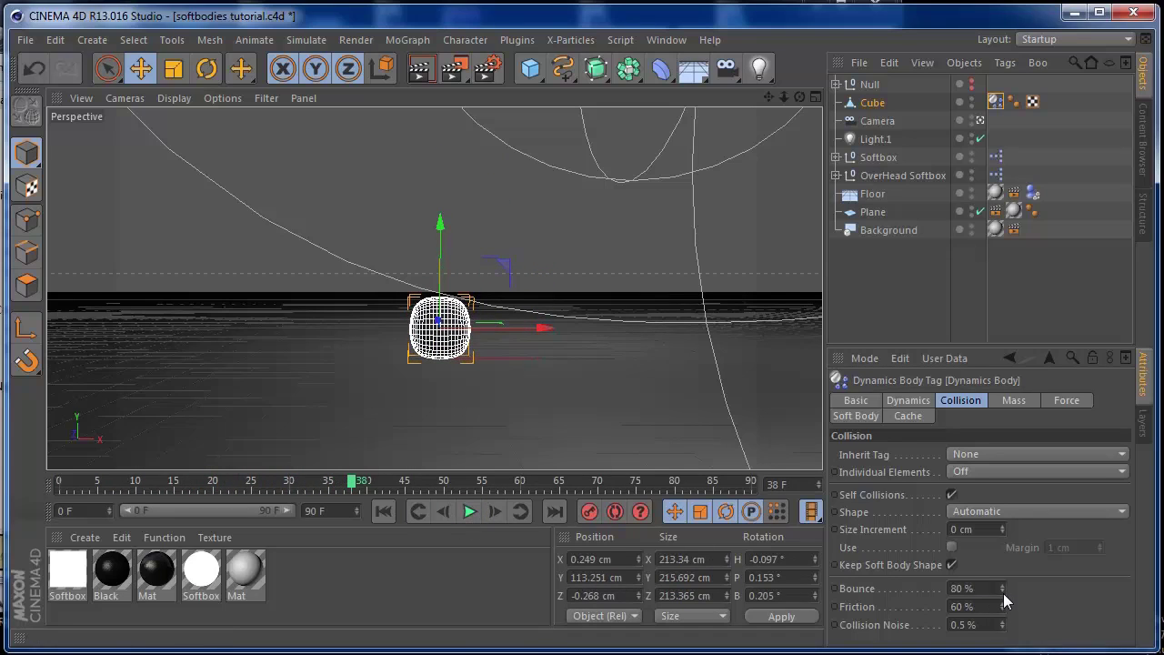
Set the collision Bounce to 215%, replay the cube's fall and return to the first frame
left_click_drag(1001, 593, 1002, 565)
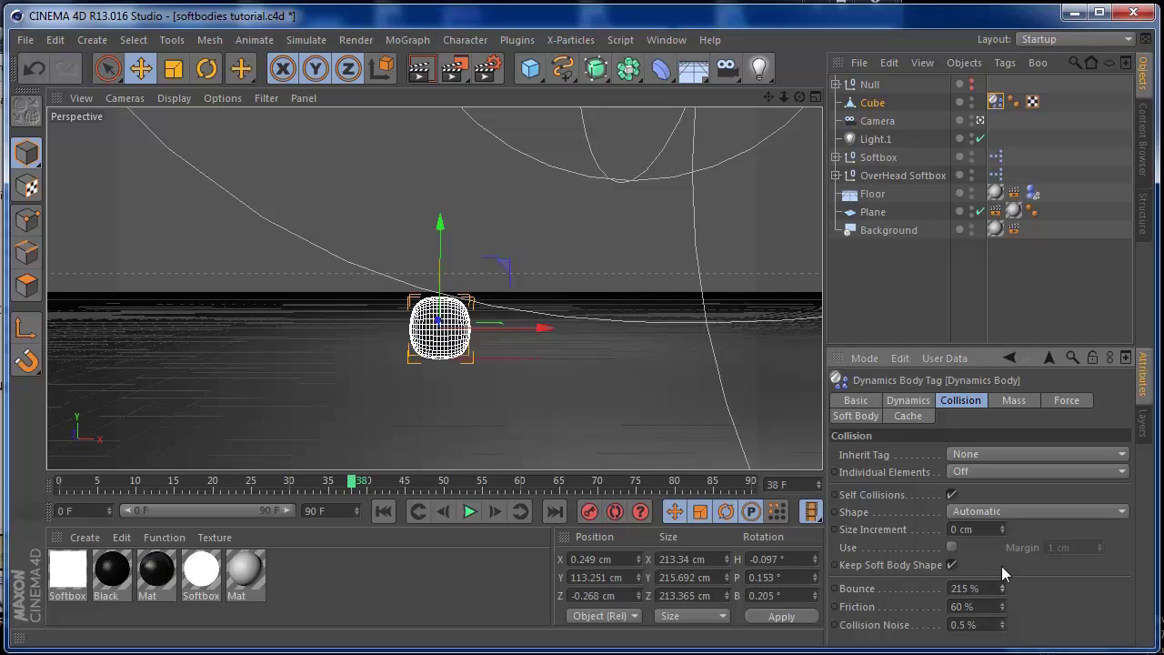
left_click(384, 512)
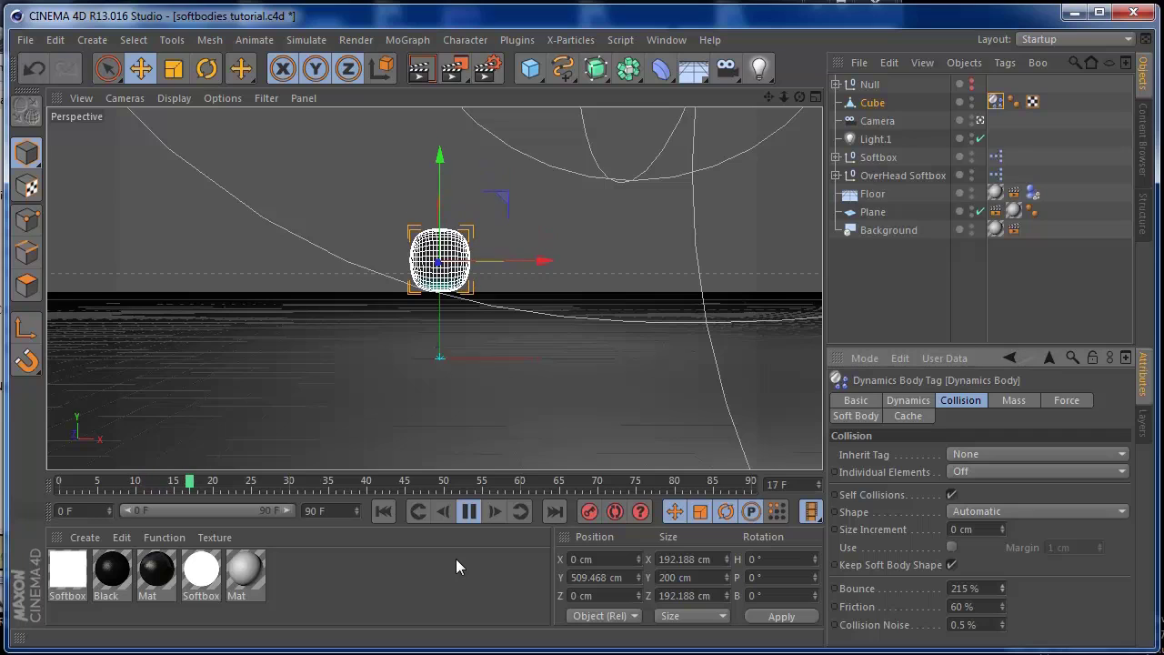
left_click(469, 511)
left_click(383, 512)
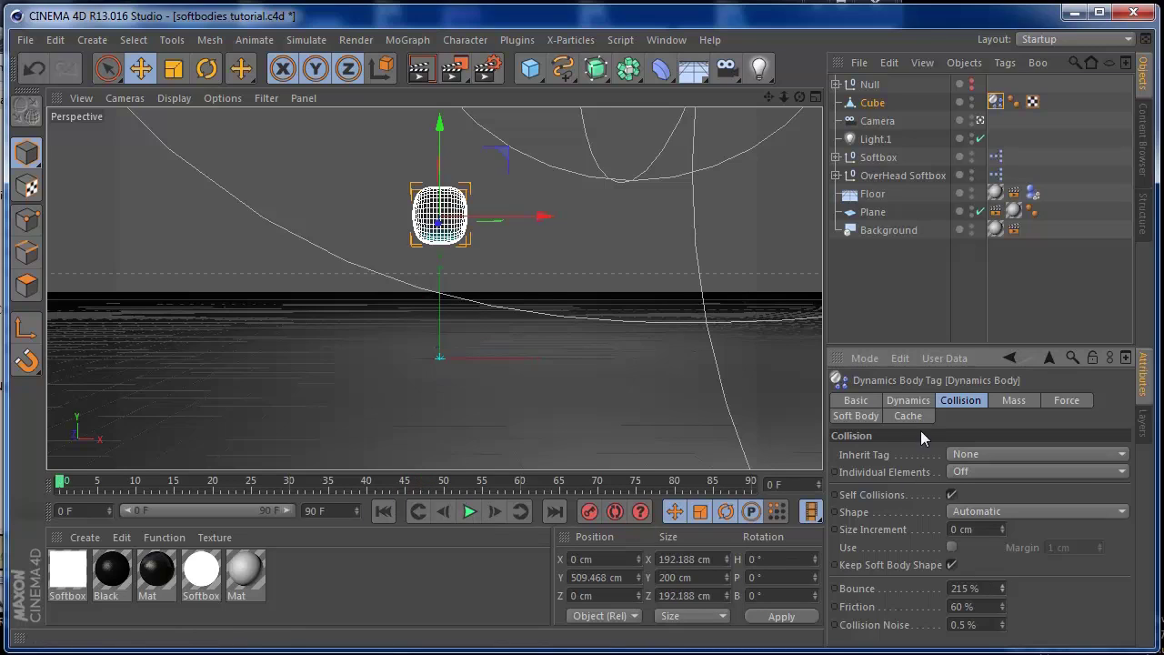
Set the cube's shape conservation Stiffness to 24 and play its fall twice to check the softness
left_click(856, 417)
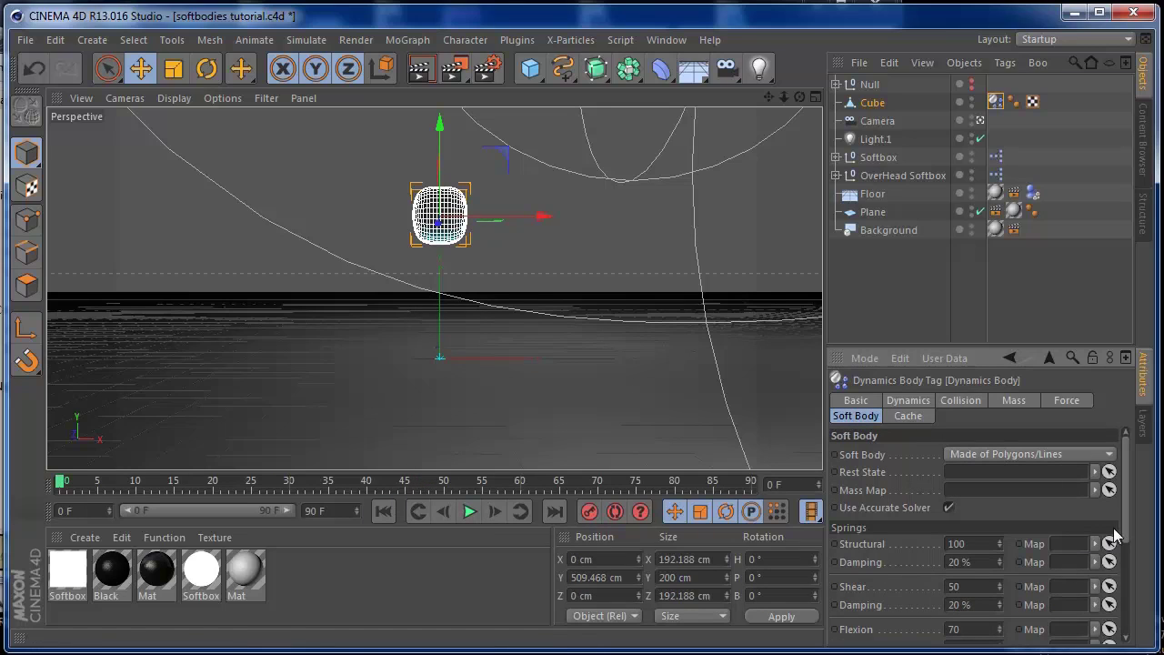
left_click_drag(1128, 528, 1126, 568)
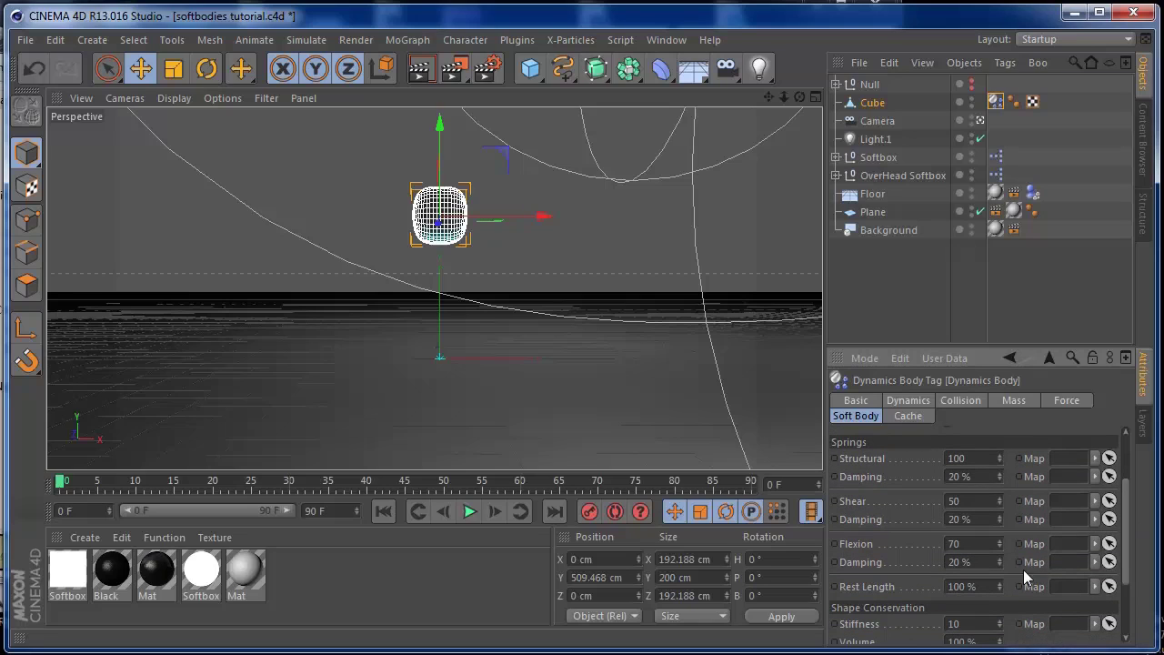
left_click_drag(1130, 551, 1077, 576)
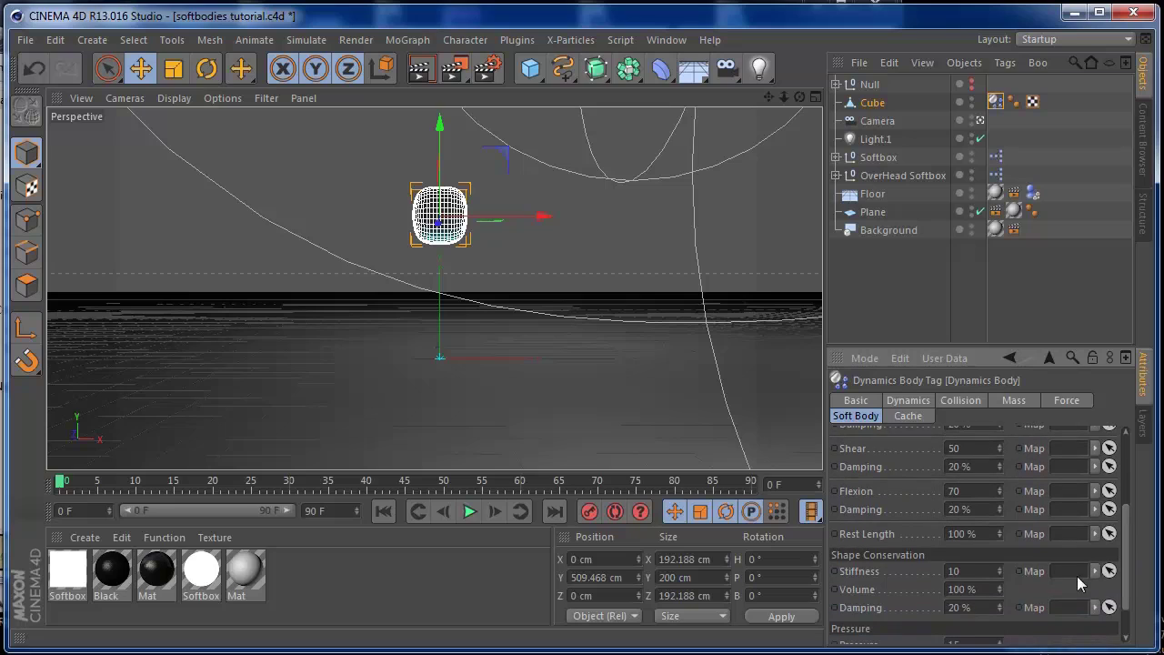
left_click_drag(1001, 566, 996, 552)
left_click(468, 511)
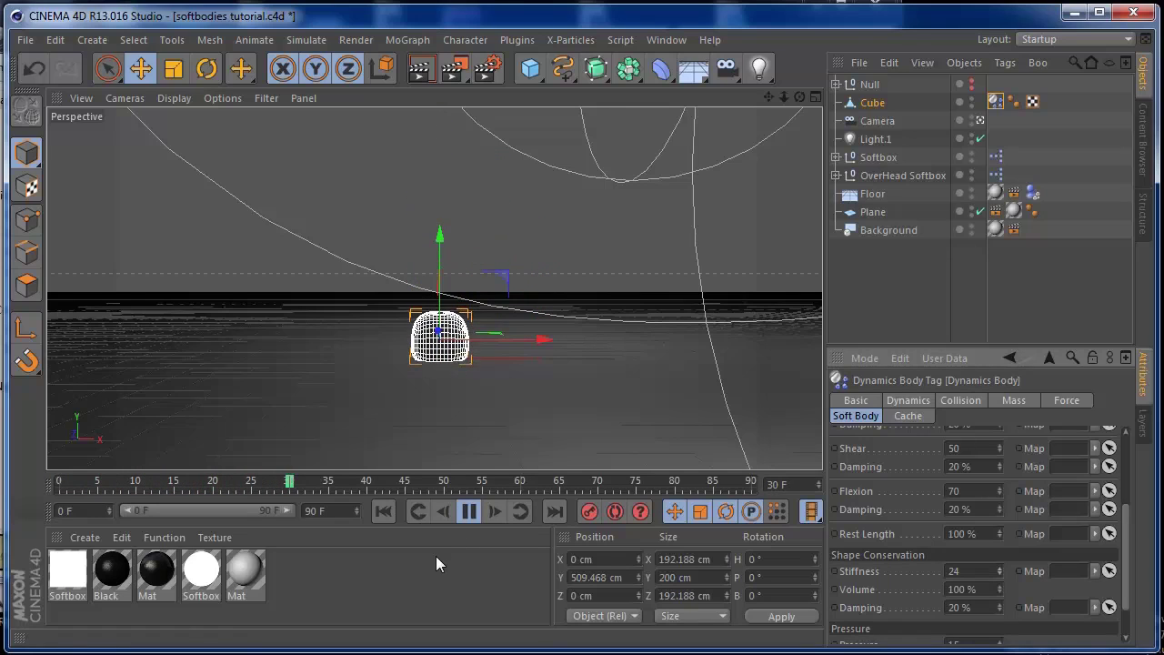
left_click(469, 512)
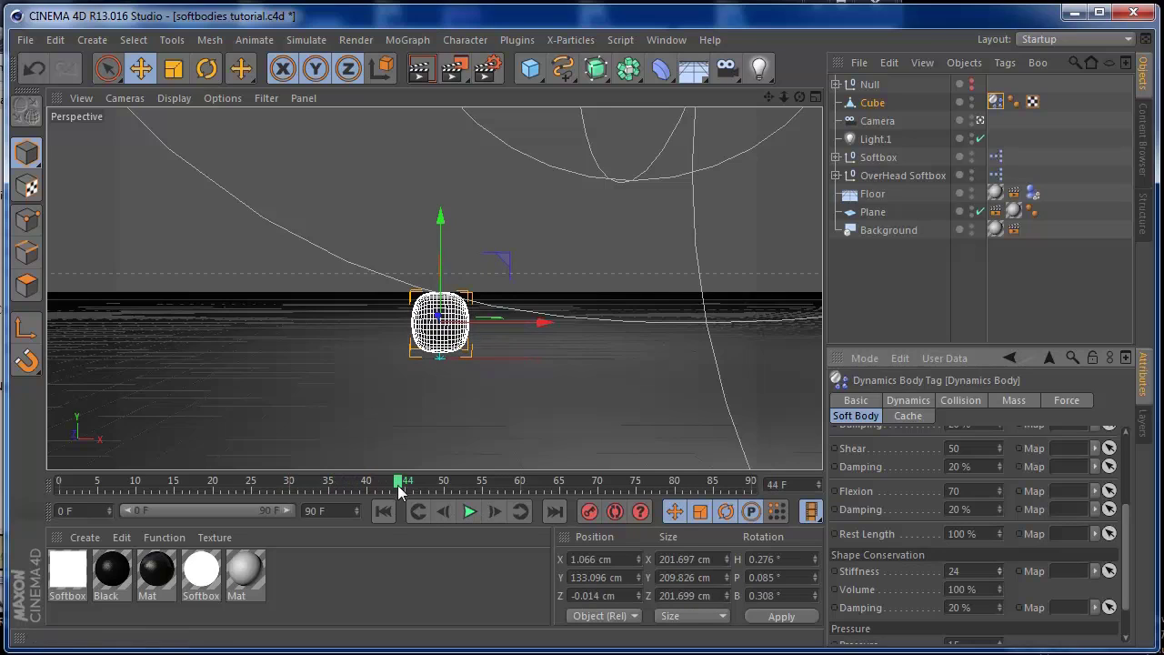
left_click(388, 510)
left_click(469, 512)
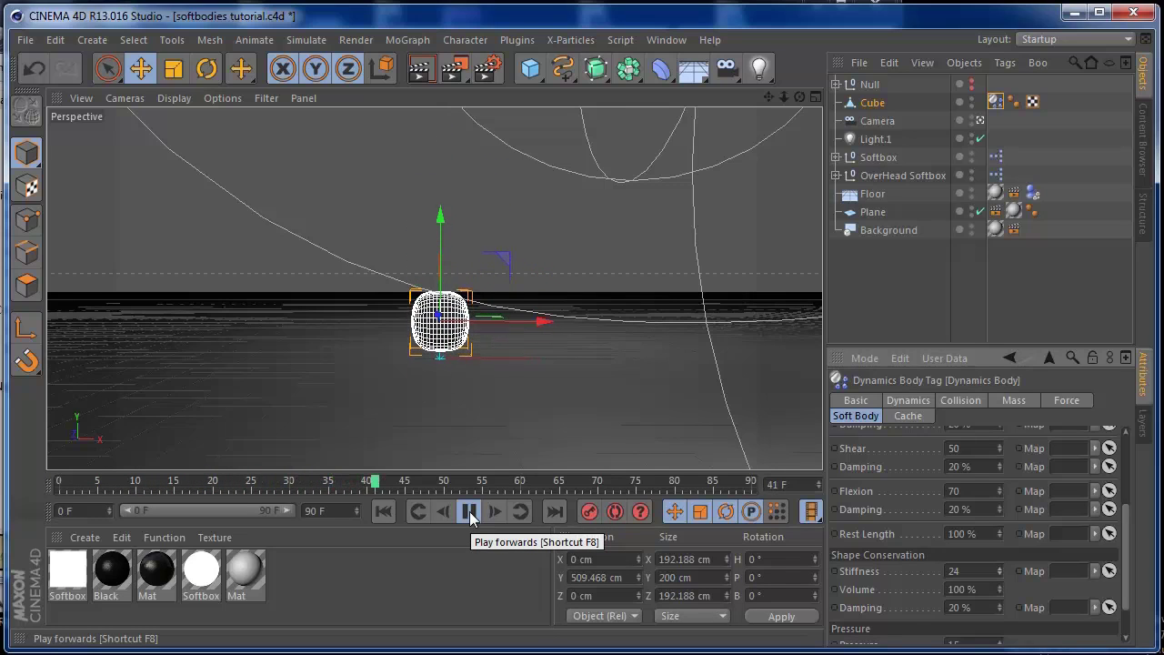
left_click(470, 512)
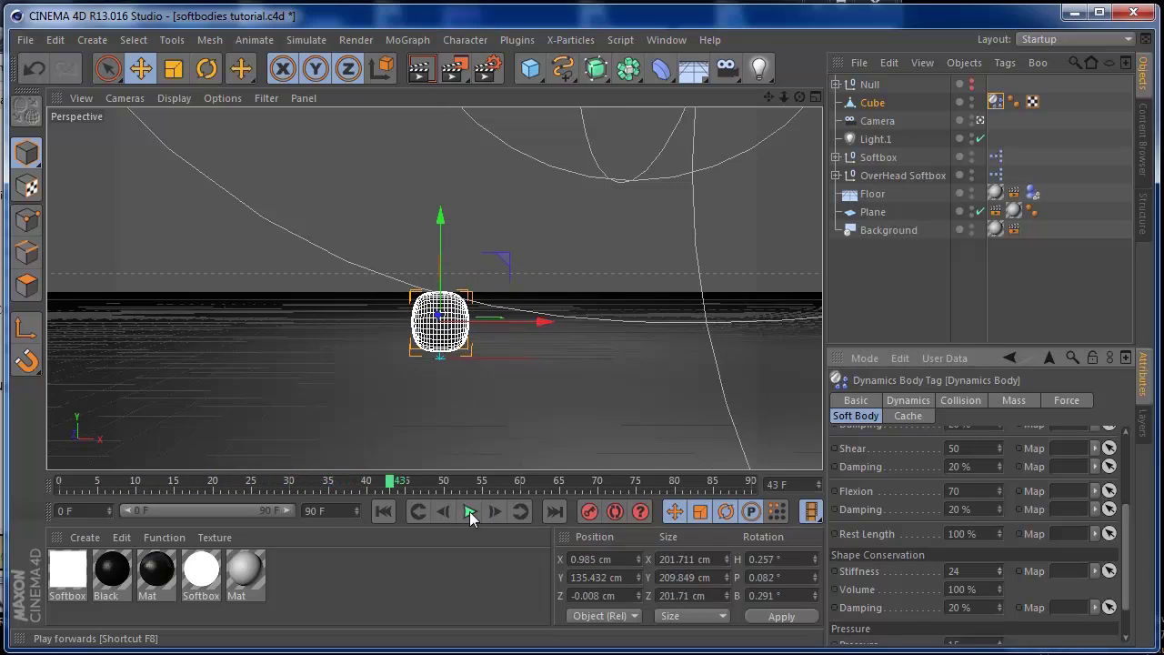
Raise the cube to a height of about 733 cm at the first frame and check its fall with playback and a viewport render
left_click(383, 511)
left_click_drag(436, 143, 428, 65)
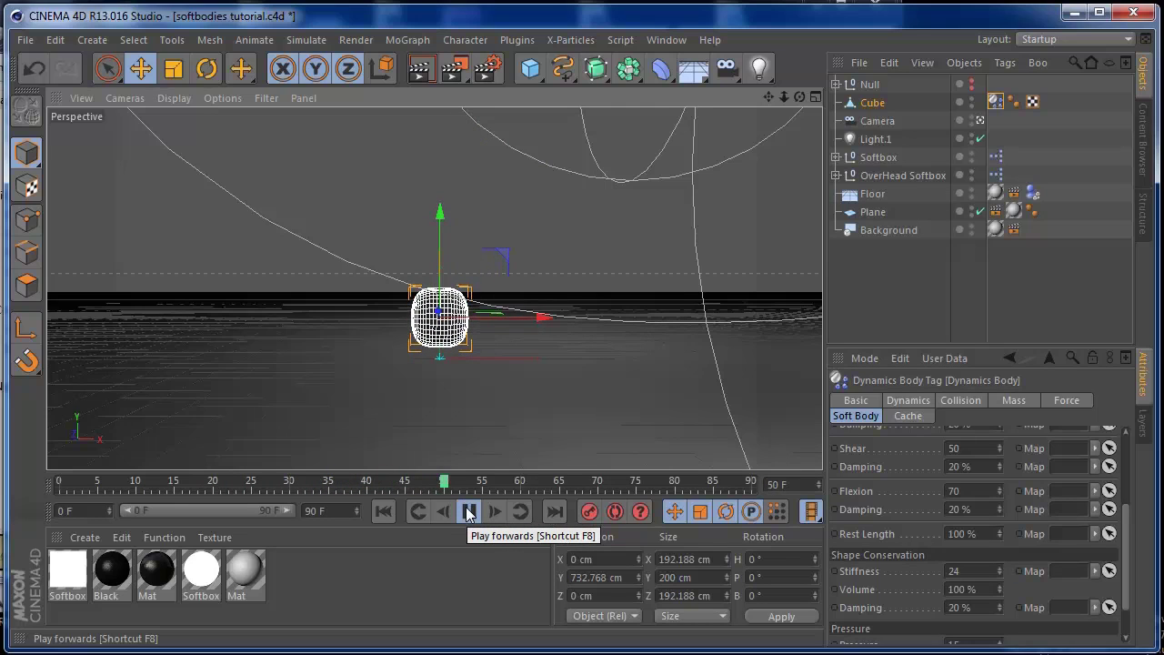
left_click(467, 513)
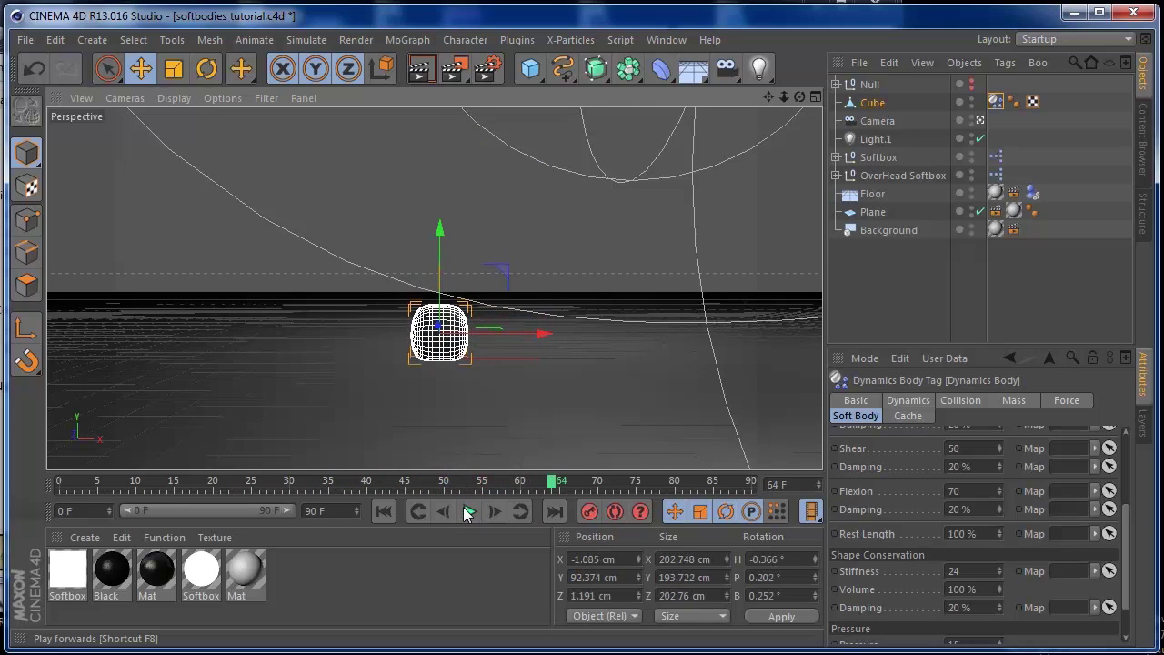
left_click(421, 69)
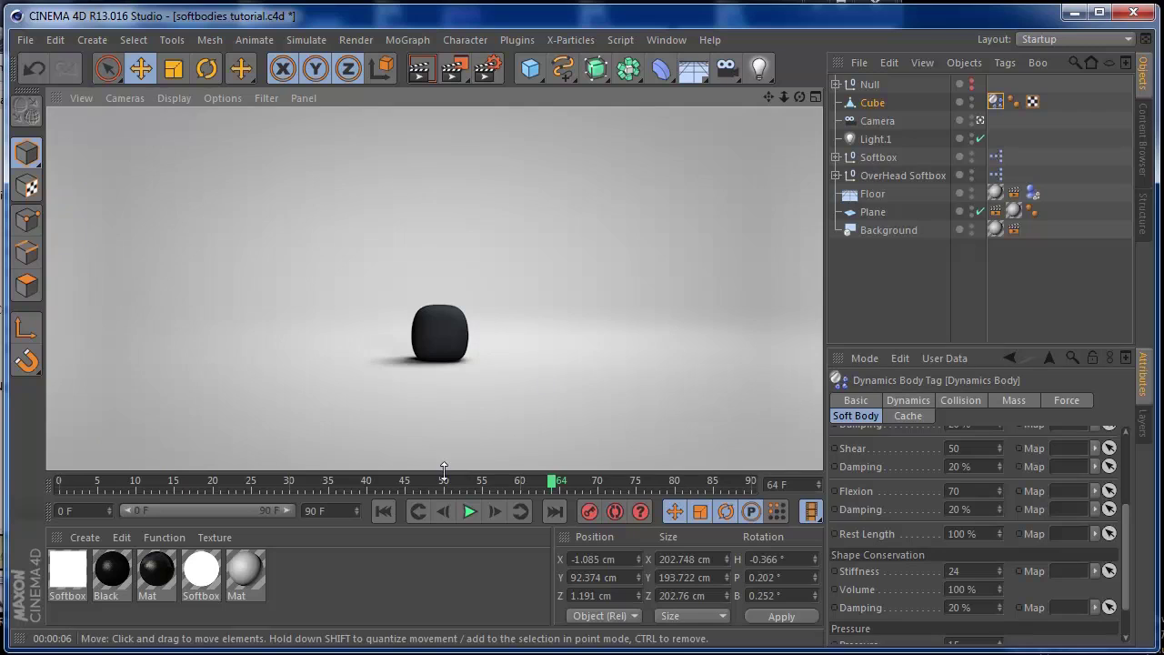
left_click(383, 511)
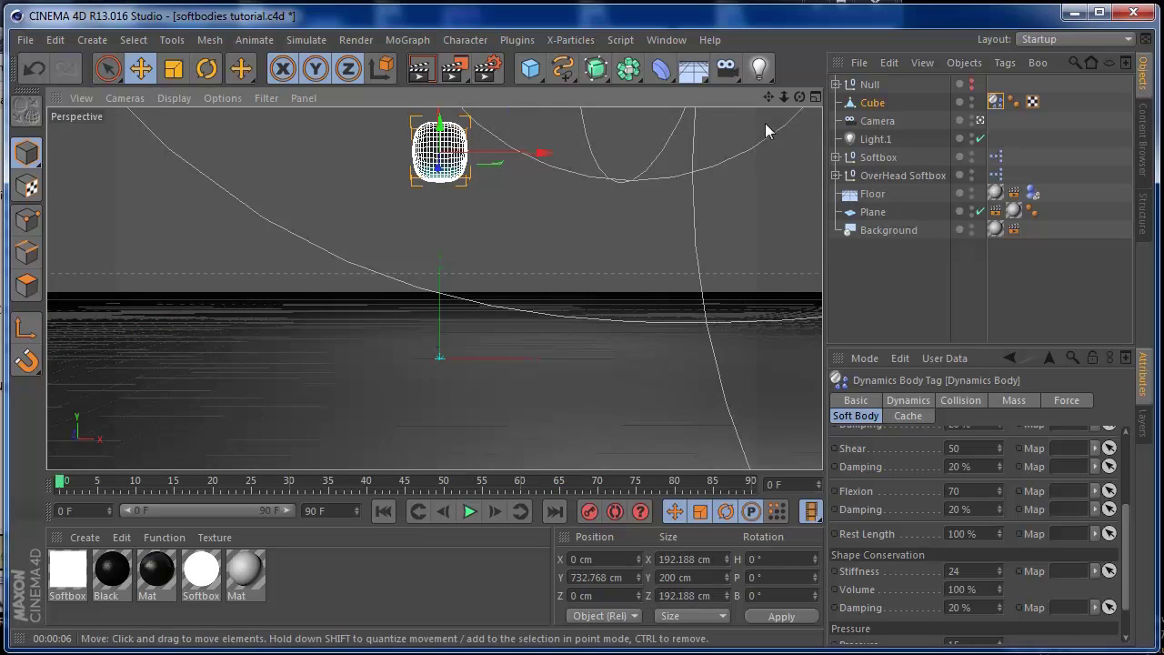
Duplicate the cube straight above the original at about Y 1022 cm and offset the copy to about X 60 cm
left_click_drag(784, 97, 664, 96)
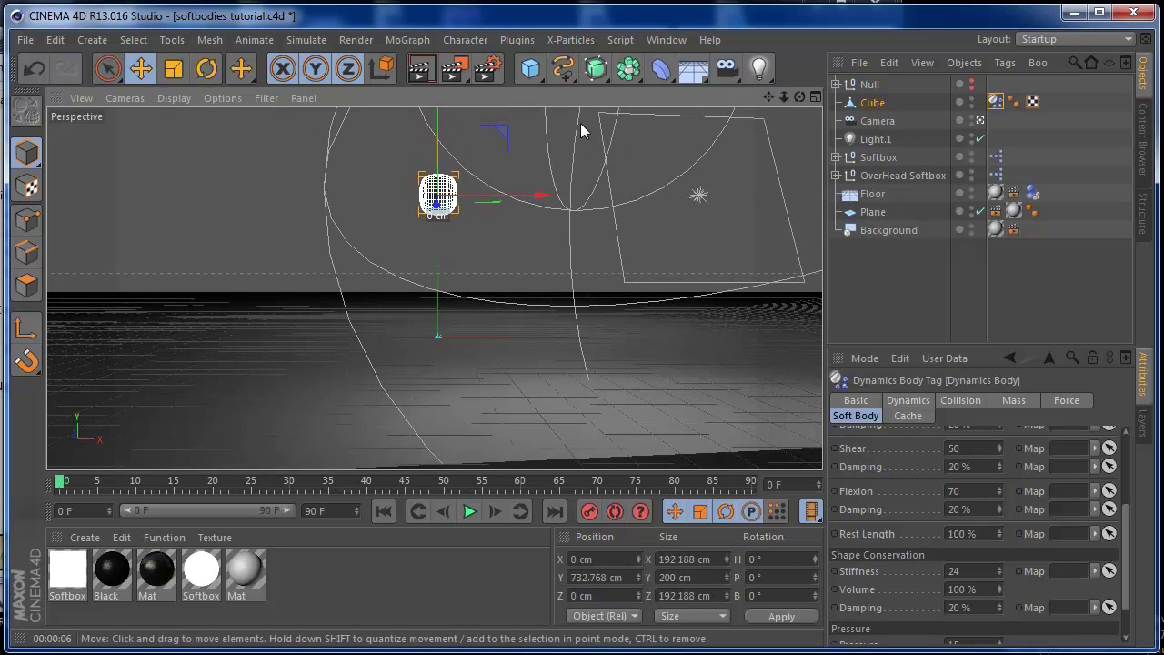
left_click(868, 104)
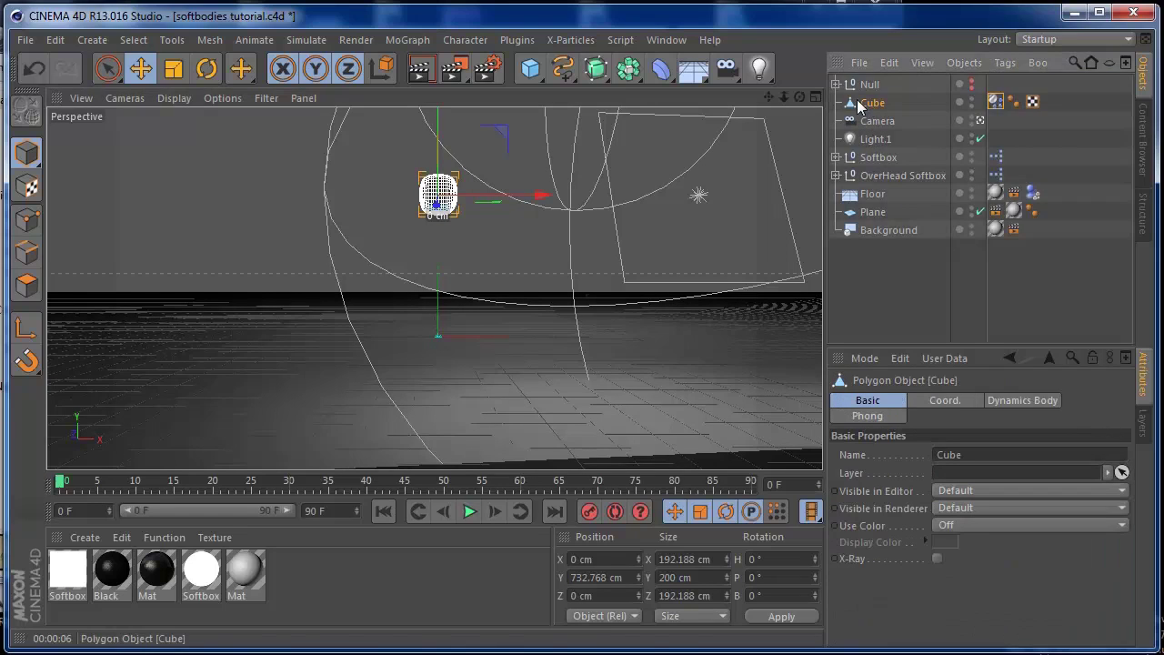
left_click_drag(799, 96, 553, 116)
left_click_drag(440, 122, 440, 72, "ctrl")
left_click_drag(524, 160, 551, 163)
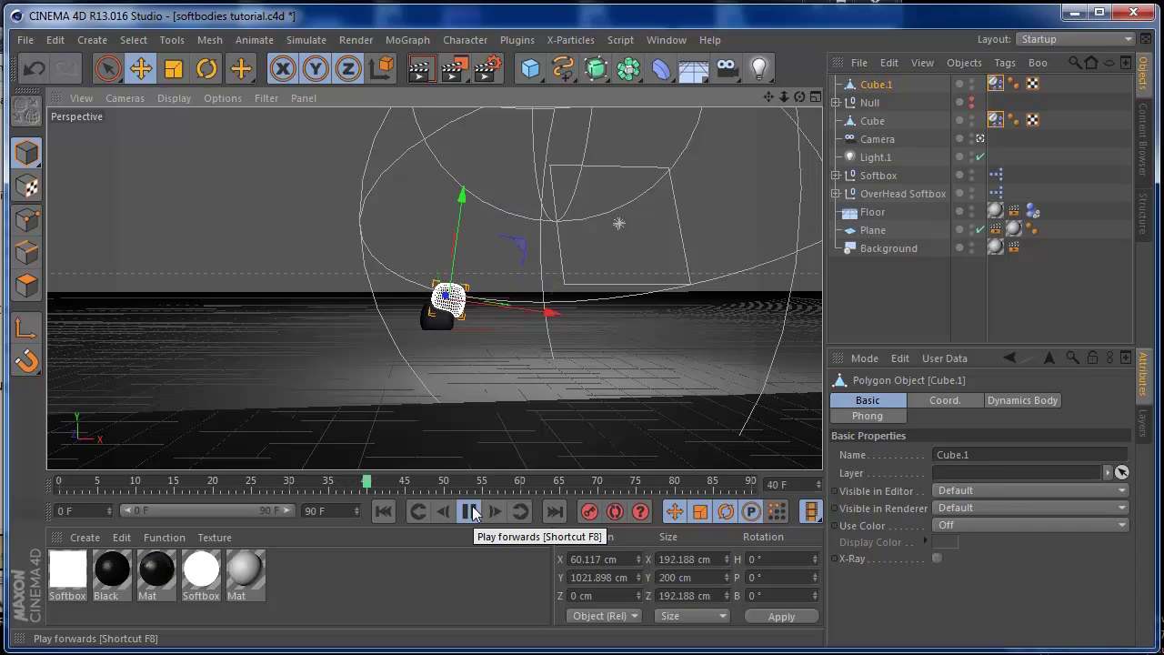
Stop the playback at frame 41 and render a close view of the two colliding cubes
left_click(472, 512)
left_click_drag(785, 100, 878, 109)
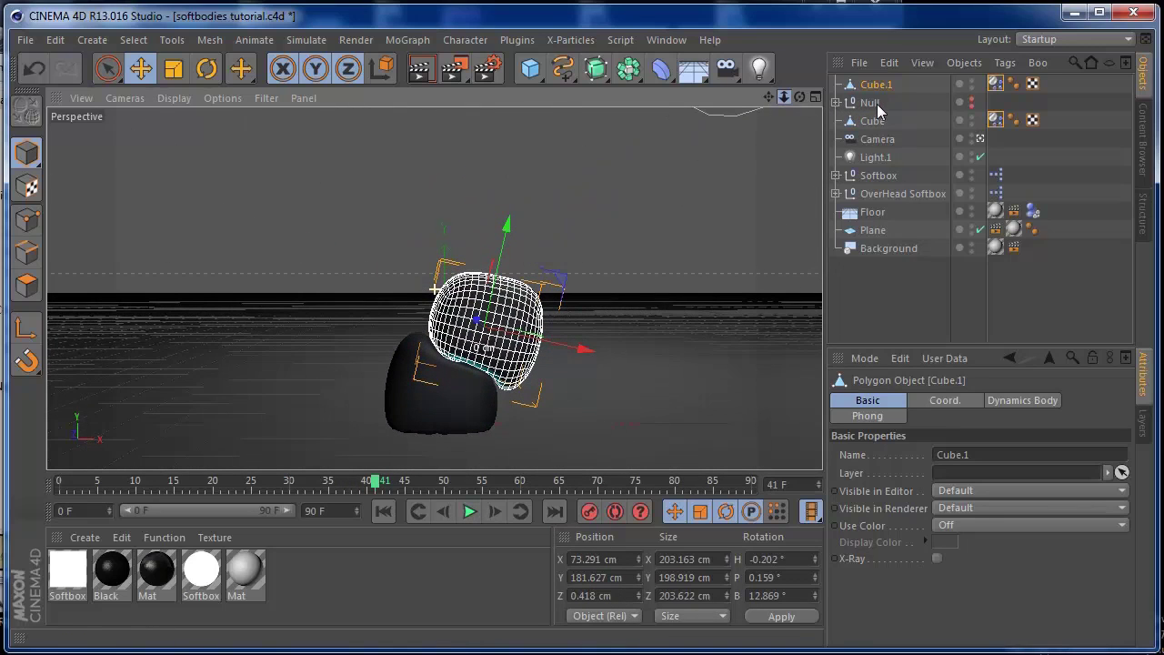
left_click_drag(772, 97, 769, 78)
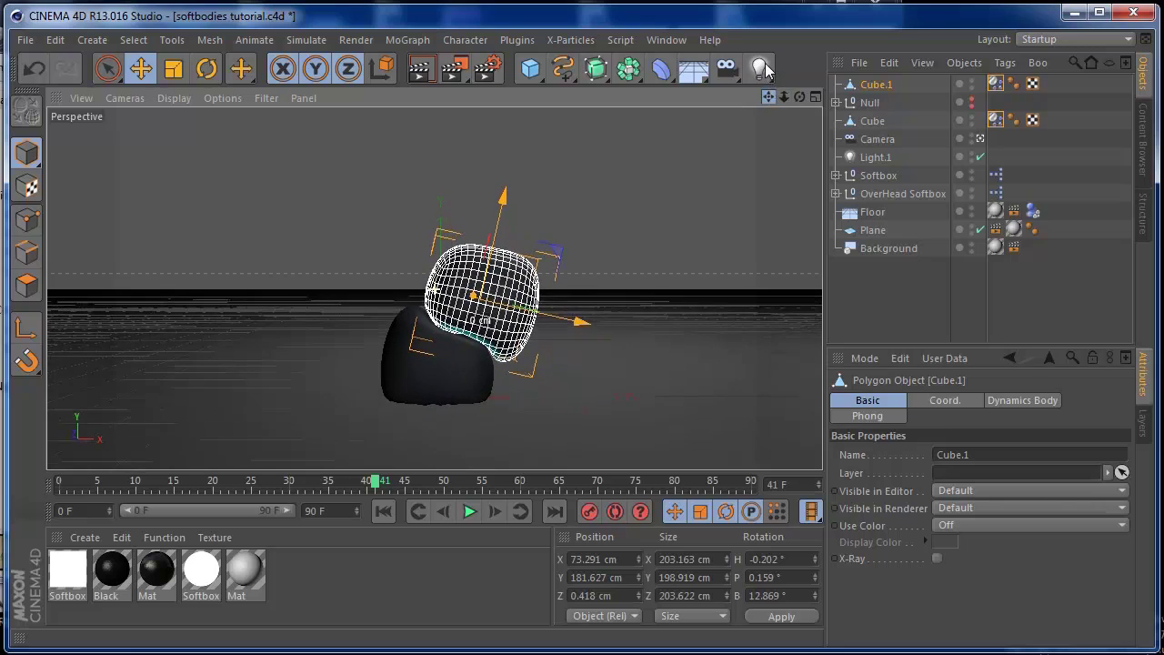
left_click(421, 68)
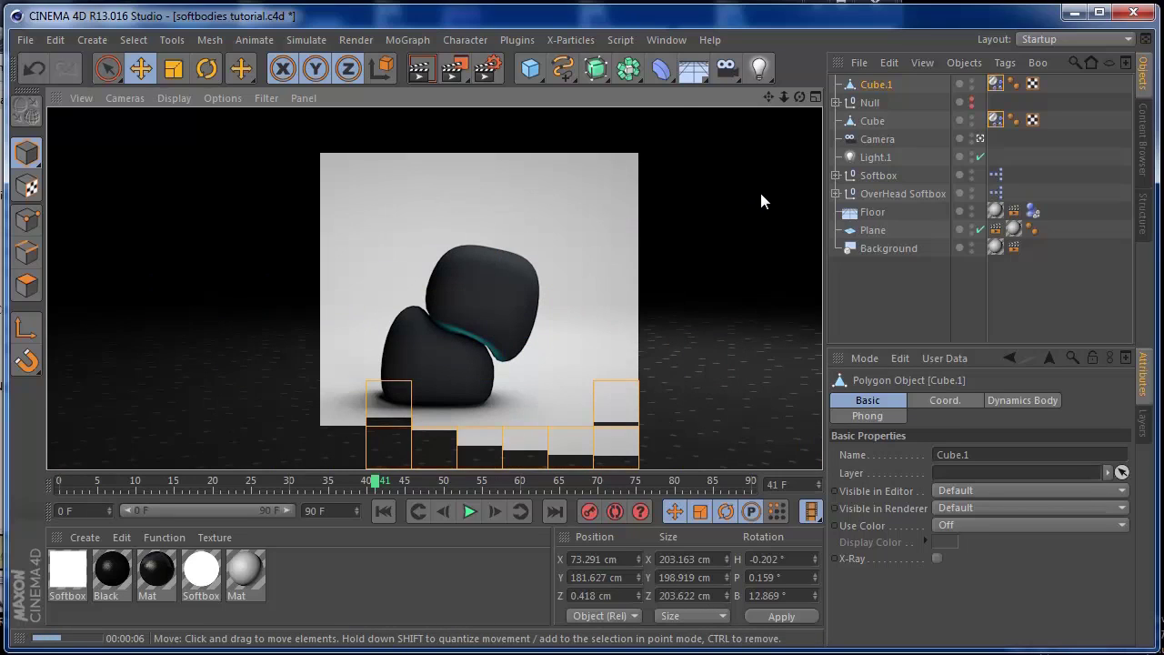
Replay the two-cube collision from the first frame in a wider view, stop it and rewind
left_click(386, 513)
left_click_drag(784, 97, 645, 107)
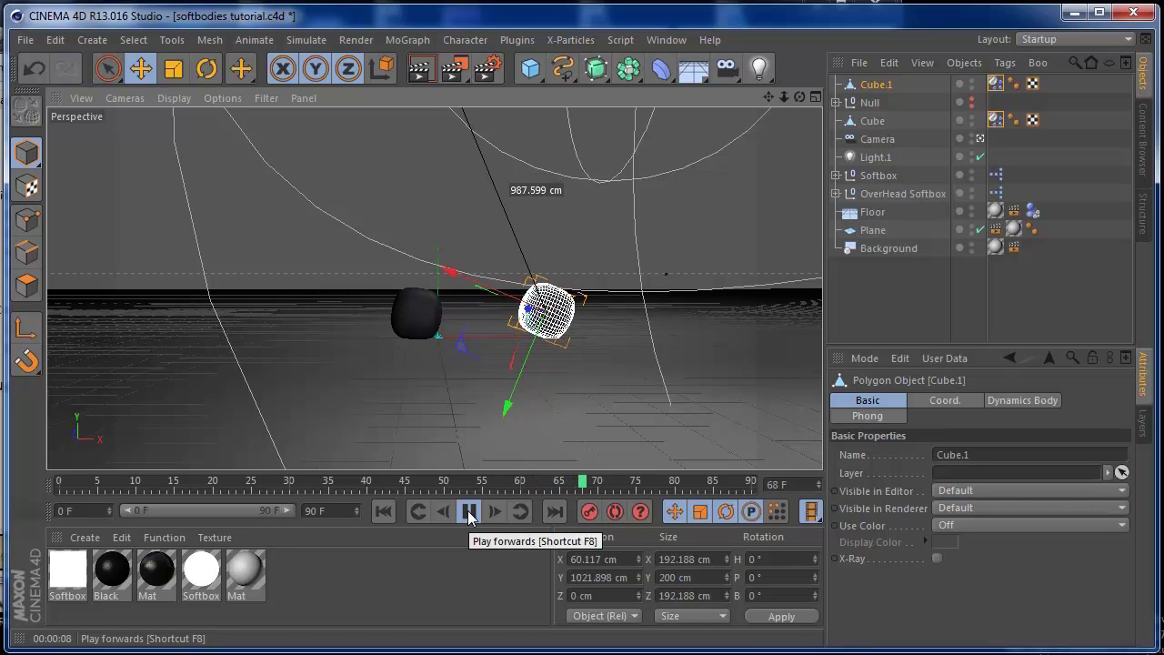
left_click(470, 512)
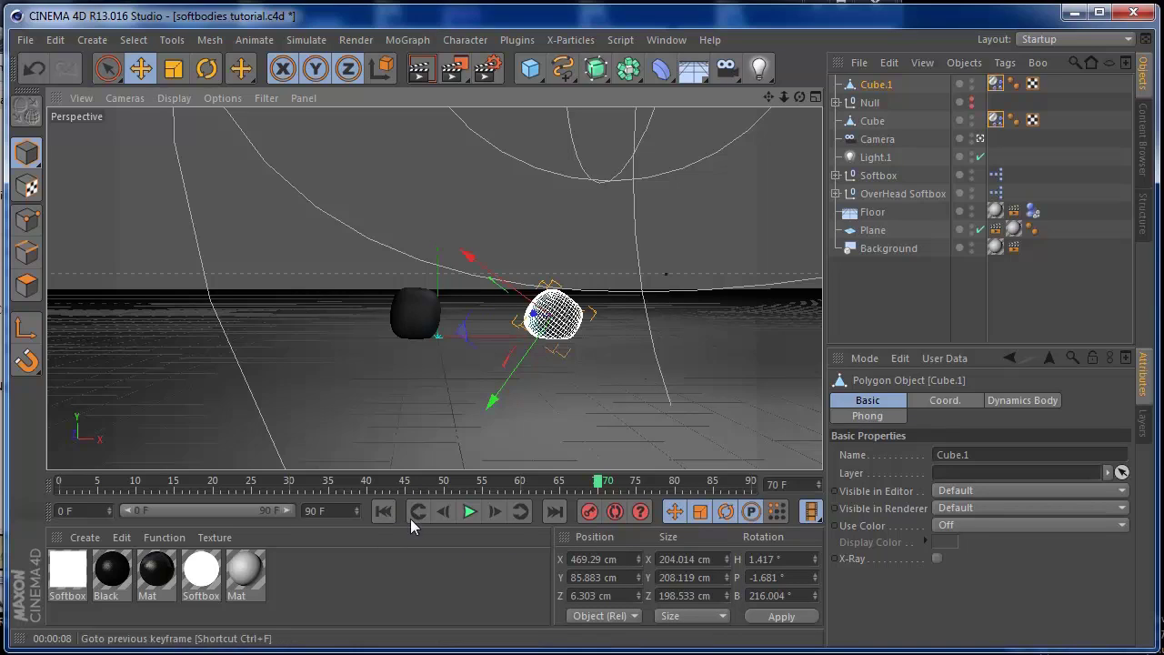
left_click(385, 511)
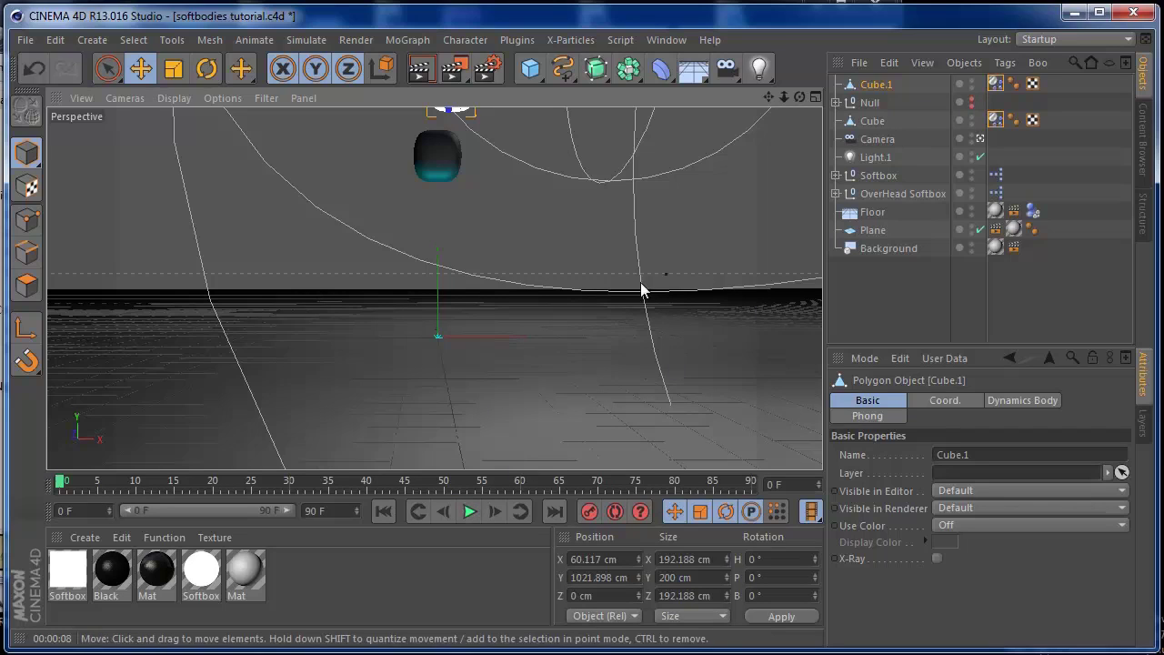
Bake the dynamics cache for both cubes' dynamics body tags together
left_click(996, 120)
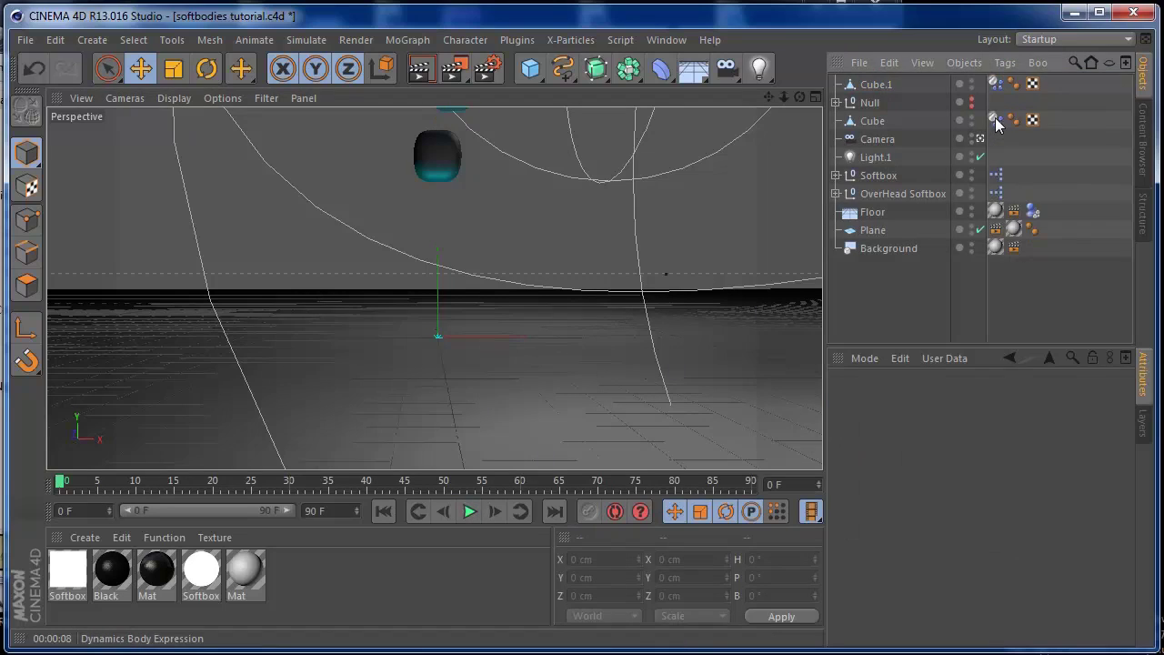
left_click(996, 84, "ctrl")
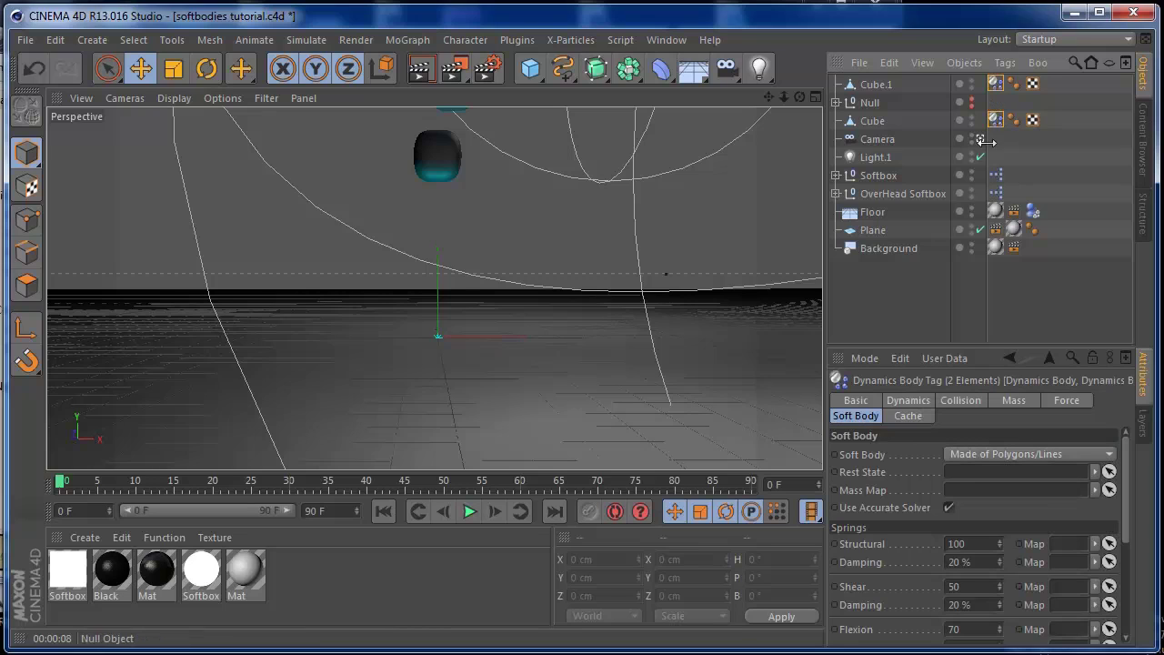
left_click(904, 417)
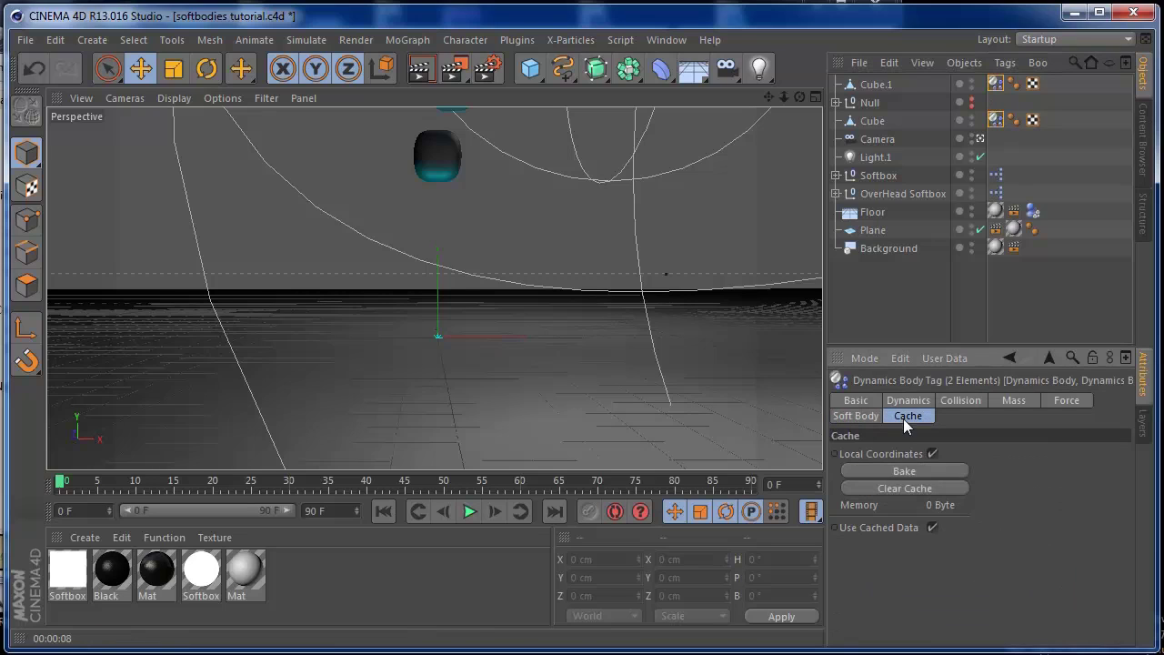
left_click(904, 471)
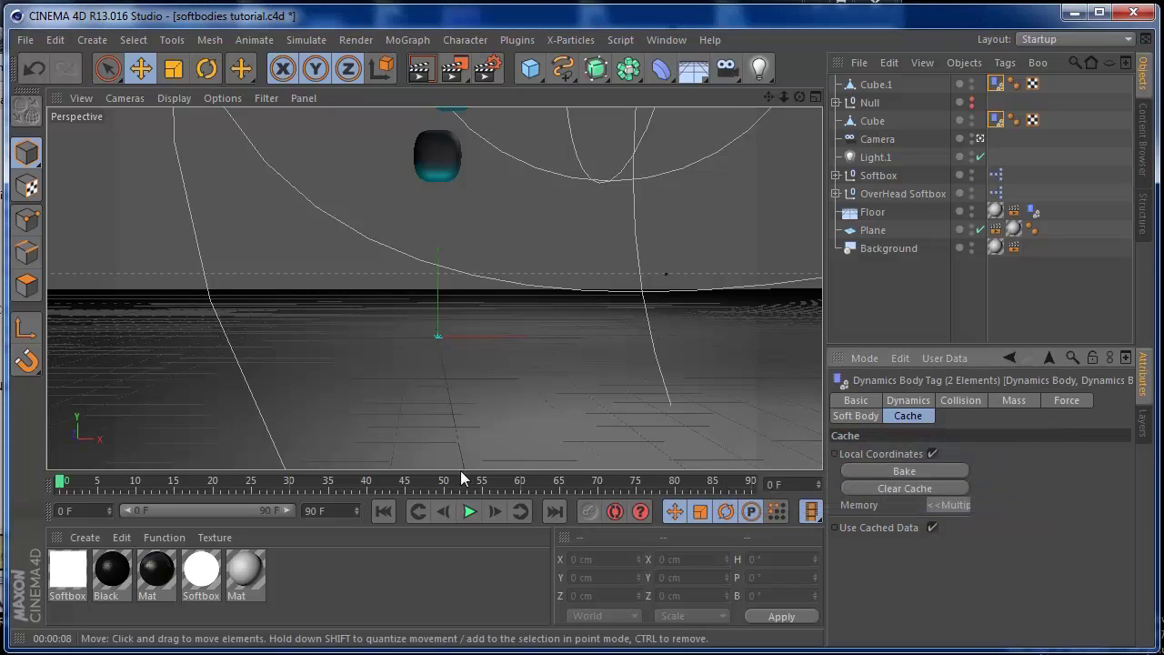
Play back the baked simulation of both cubes and restart it from the first frame
left_click(469, 513)
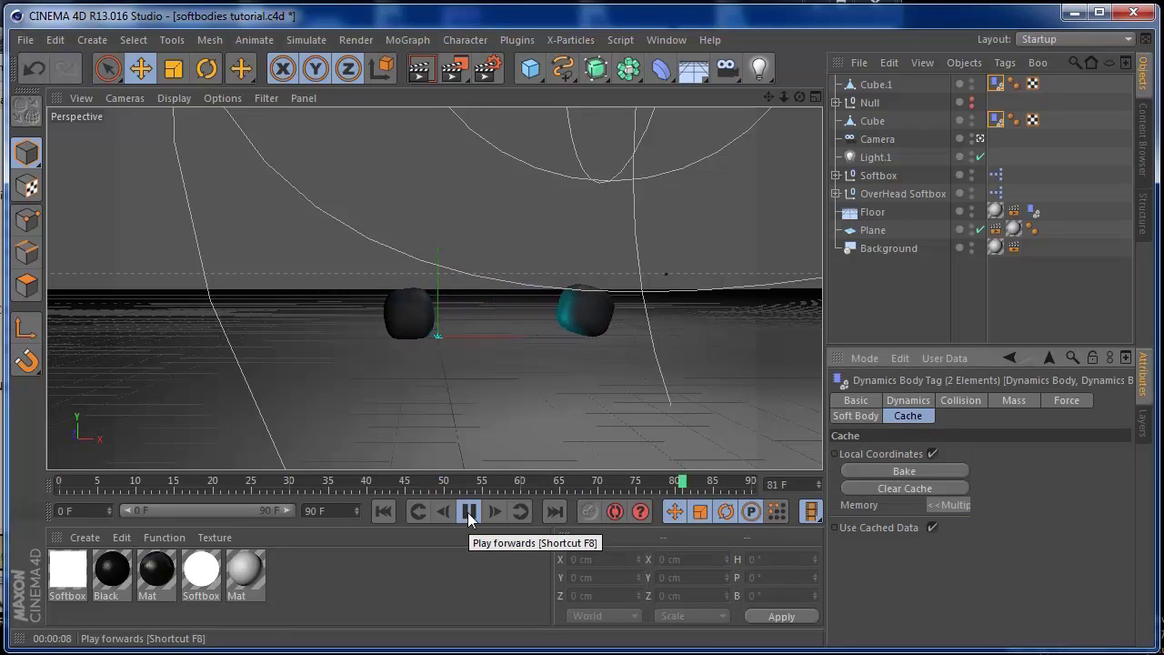
left_click(463, 512)
left_click(387, 511)
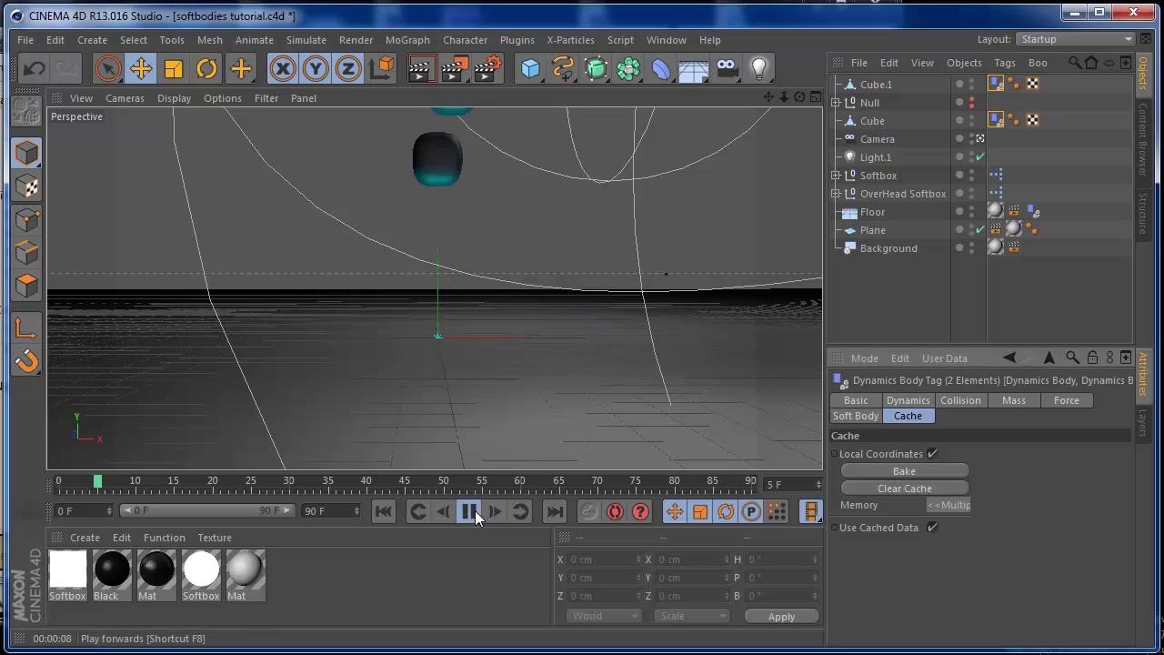
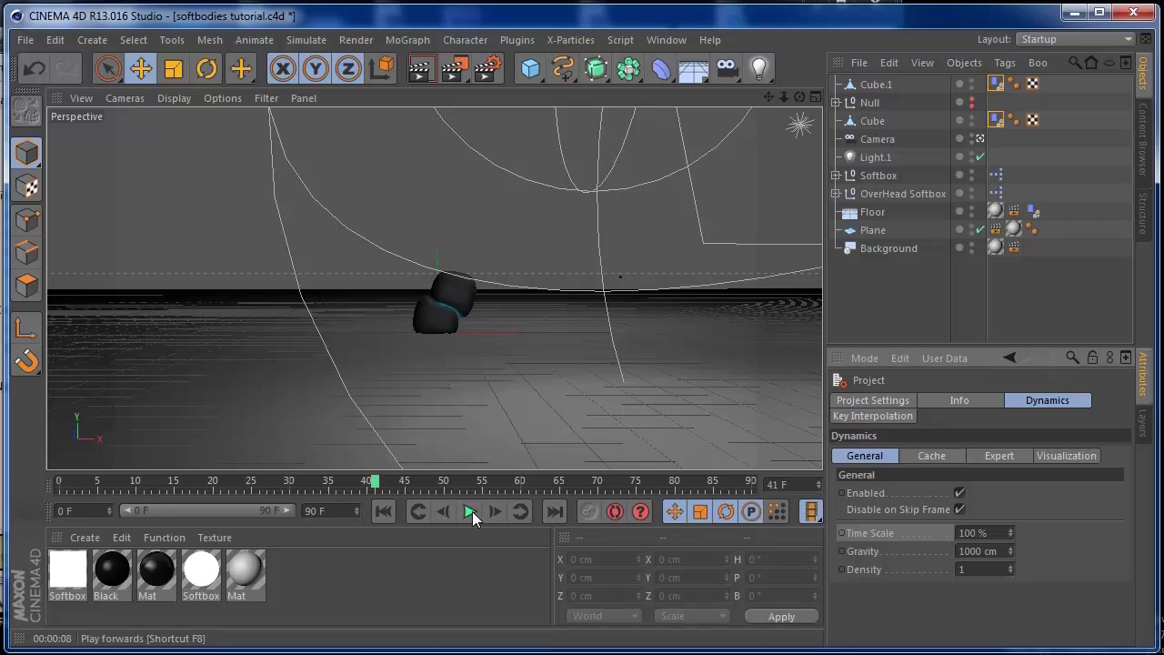
Keyframe the project's dynamics Time Scale at 100% on frame 37 and at 20% on frame 40
left_click_drag(376, 489, 342, 488)
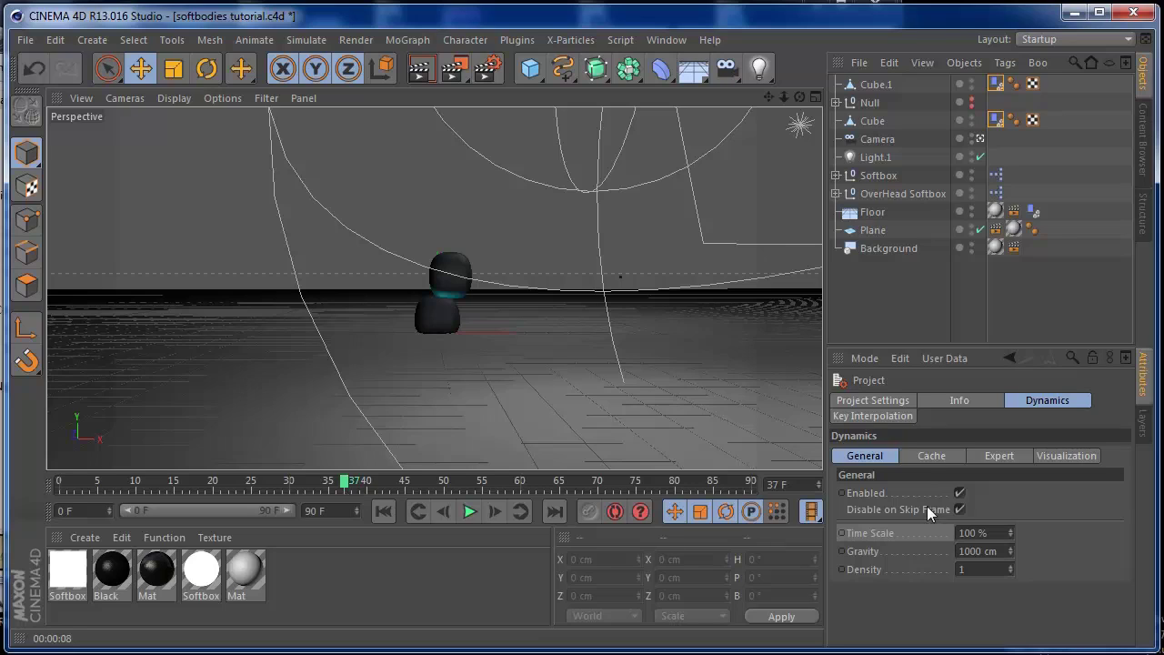
left_click(842, 533, "ctrl")
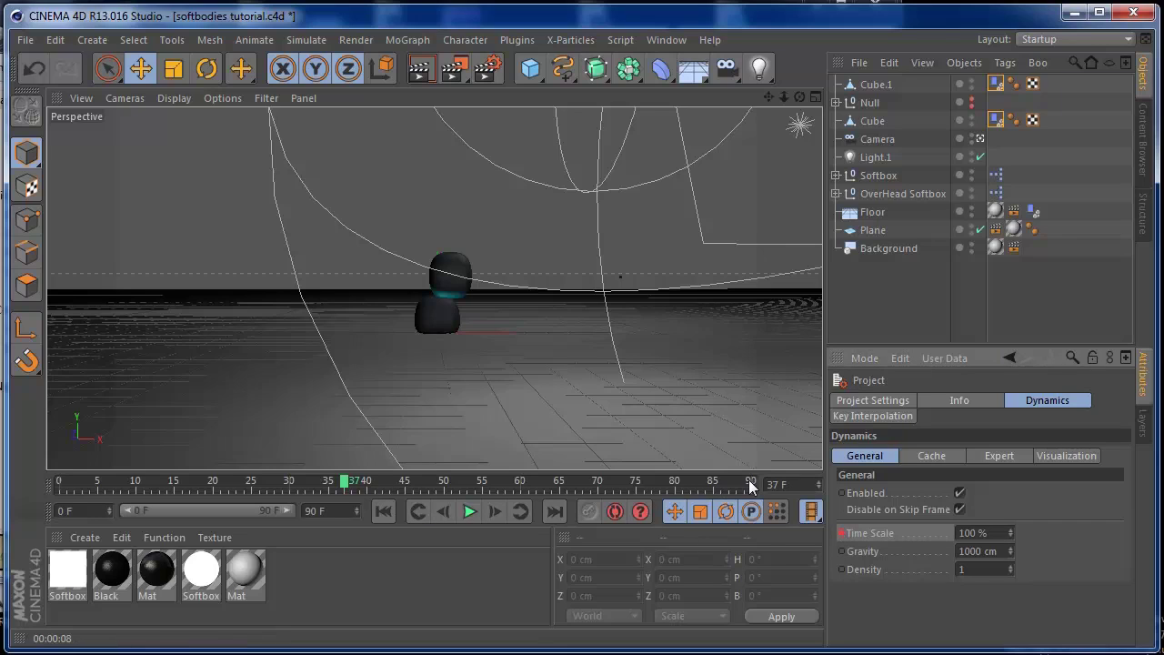
left_click_drag(345, 482, 356, 482)
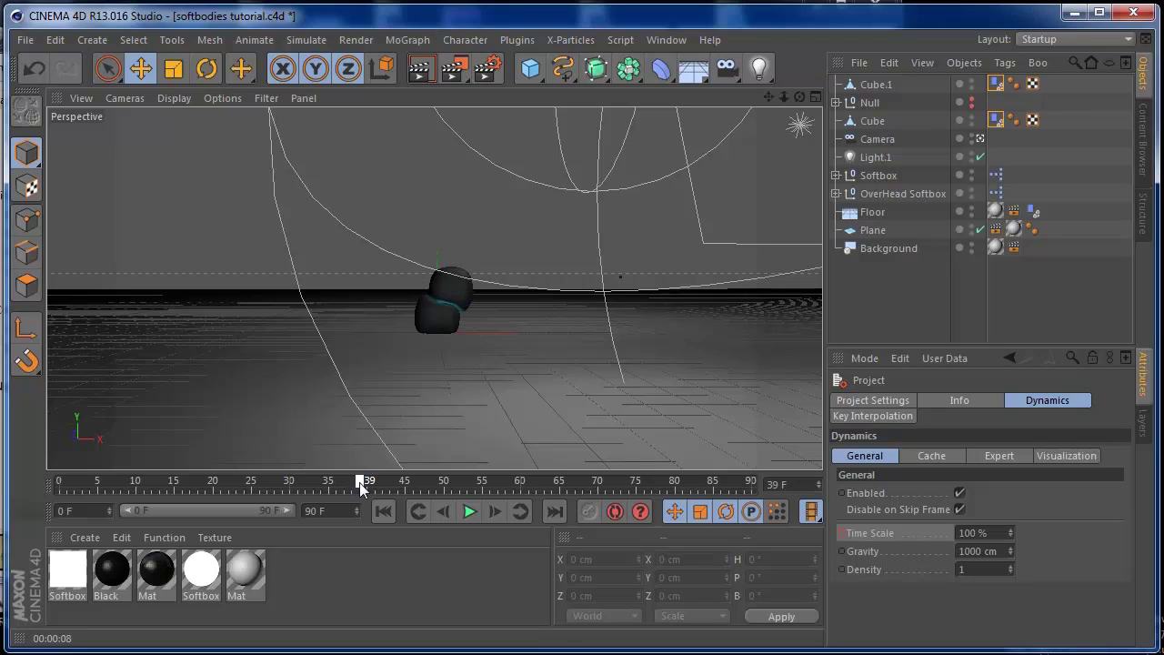
left_click_drag(363, 482, 365, 483)
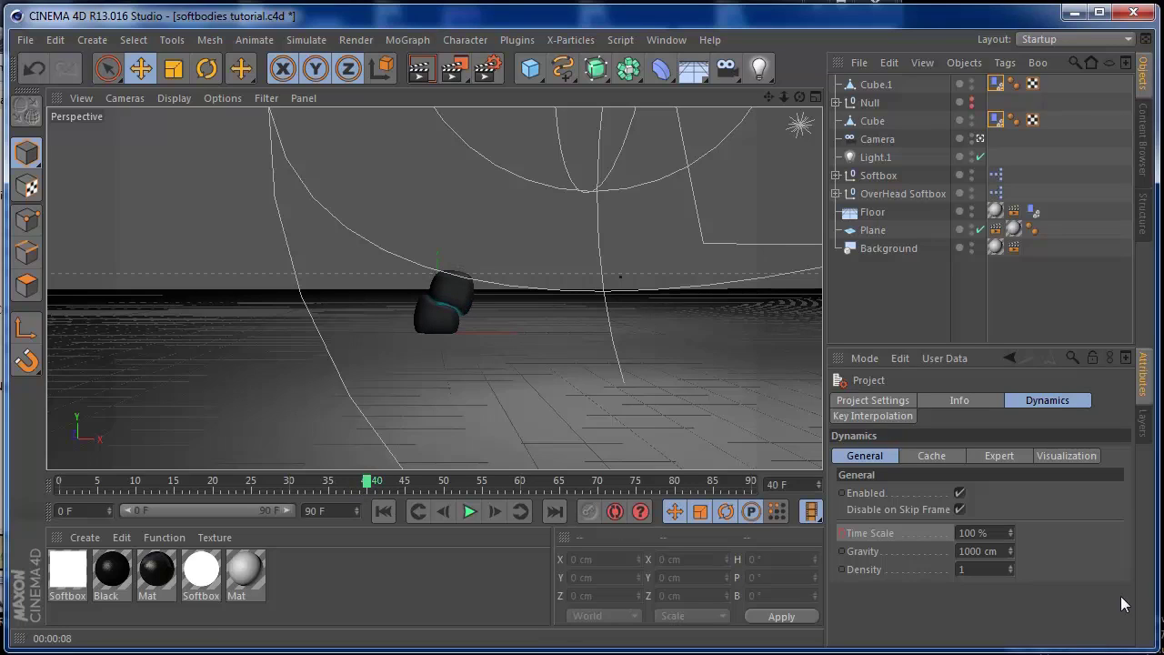
left_click(1007, 533)
type("20")
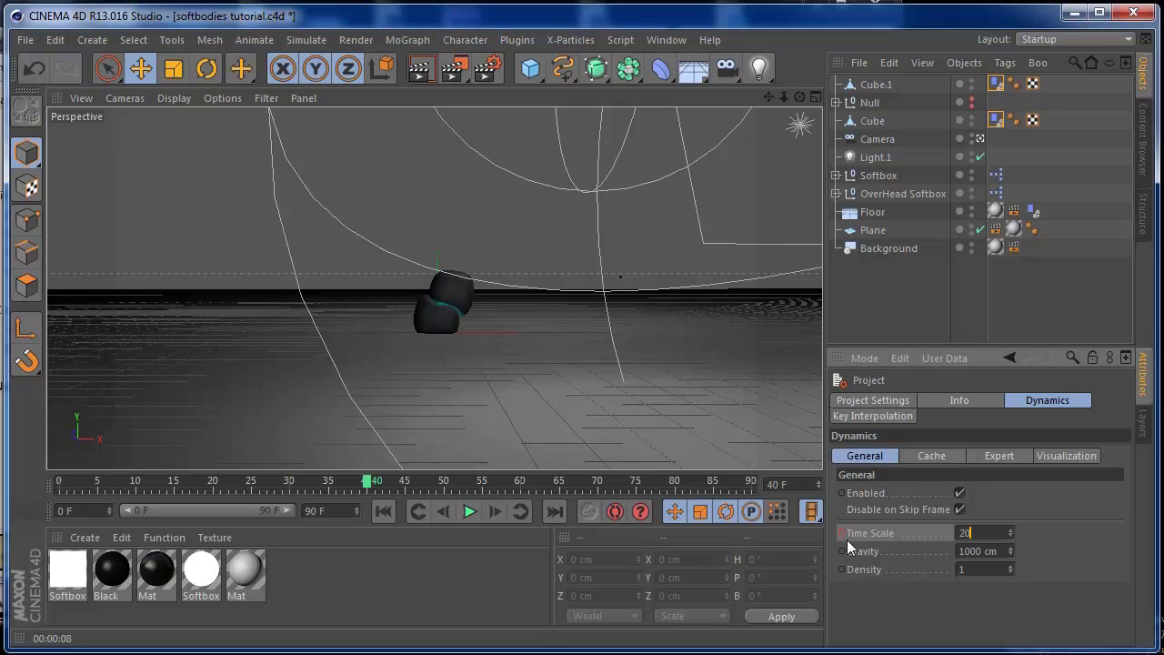
key("Return")
Keyframe the dynamics Time Scale at 20% on frame 57 and at 100% on frame 60
left_click_drag(378, 492, 499, 488)
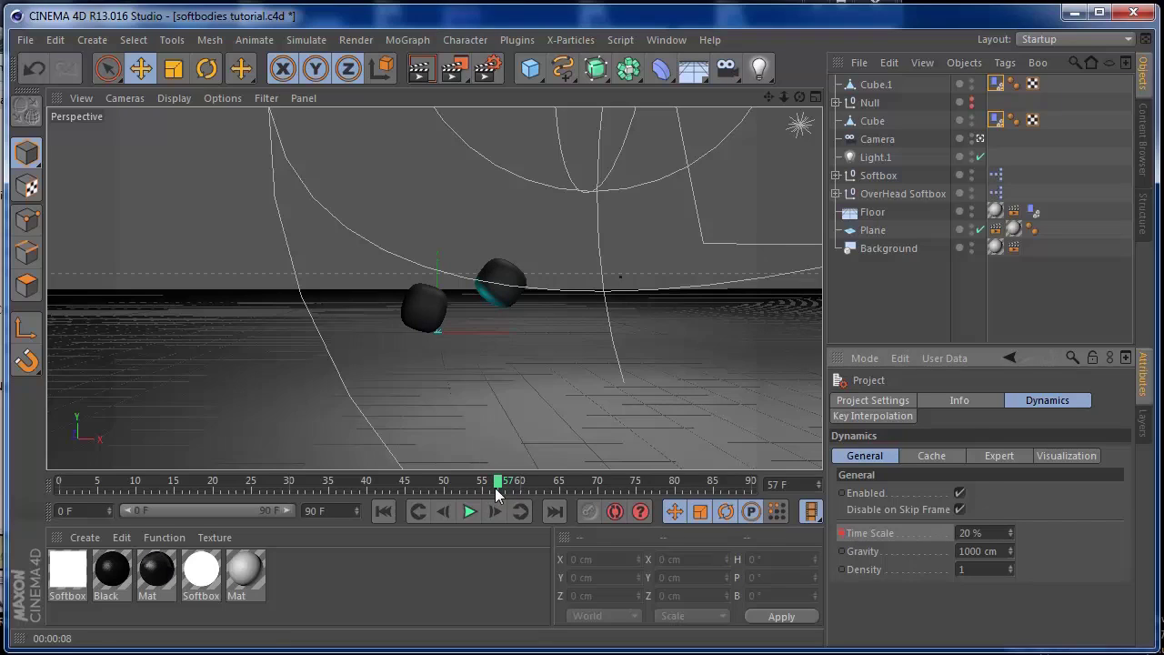
left_click_drag(501, 488, 521, 488)
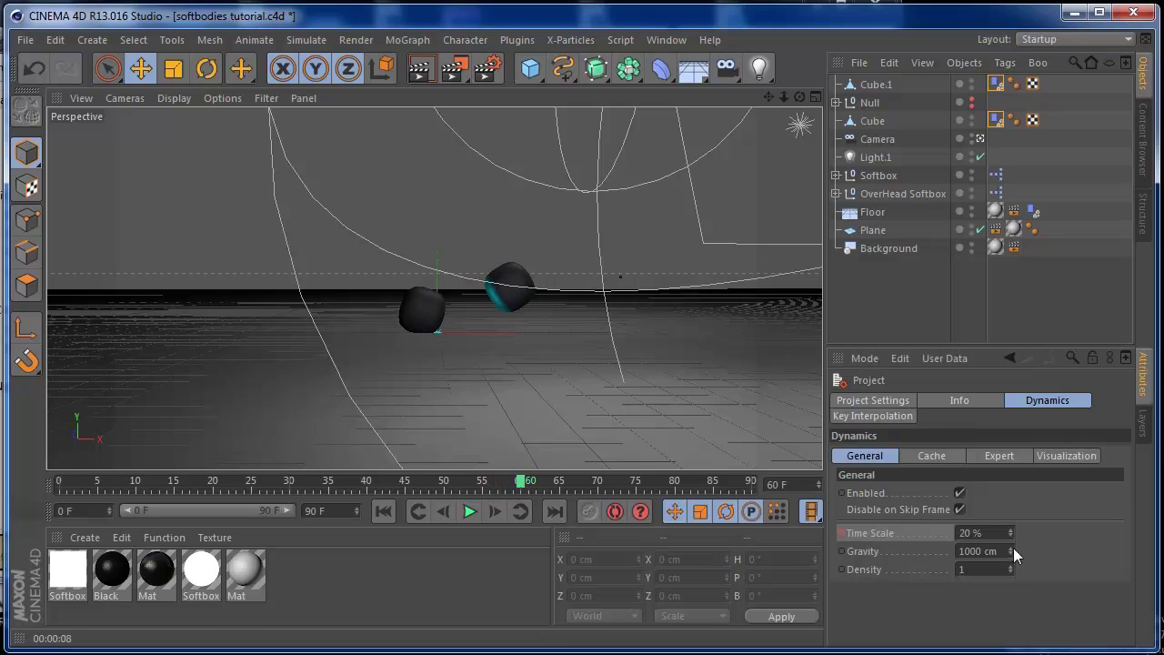
left_click(995, 531)
type("100")
key("Return")
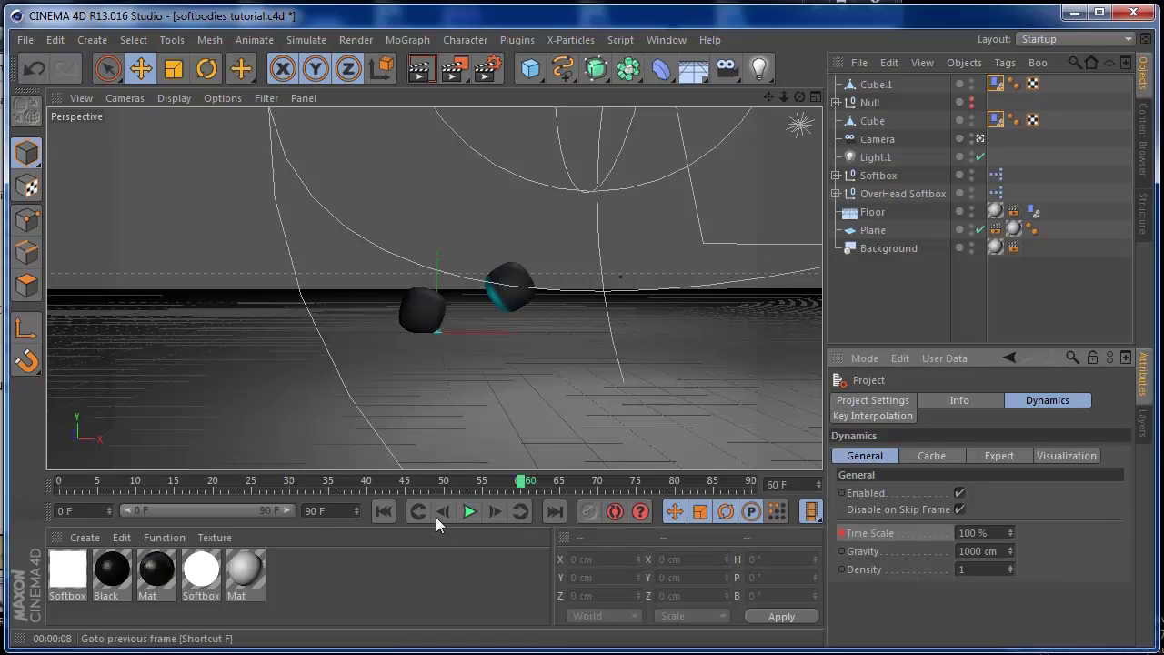
Play the simulation twice from the first frame to check the Time Scale keyframes, then return to frame 0
left_click(385, 510)
left_click(470, 513)
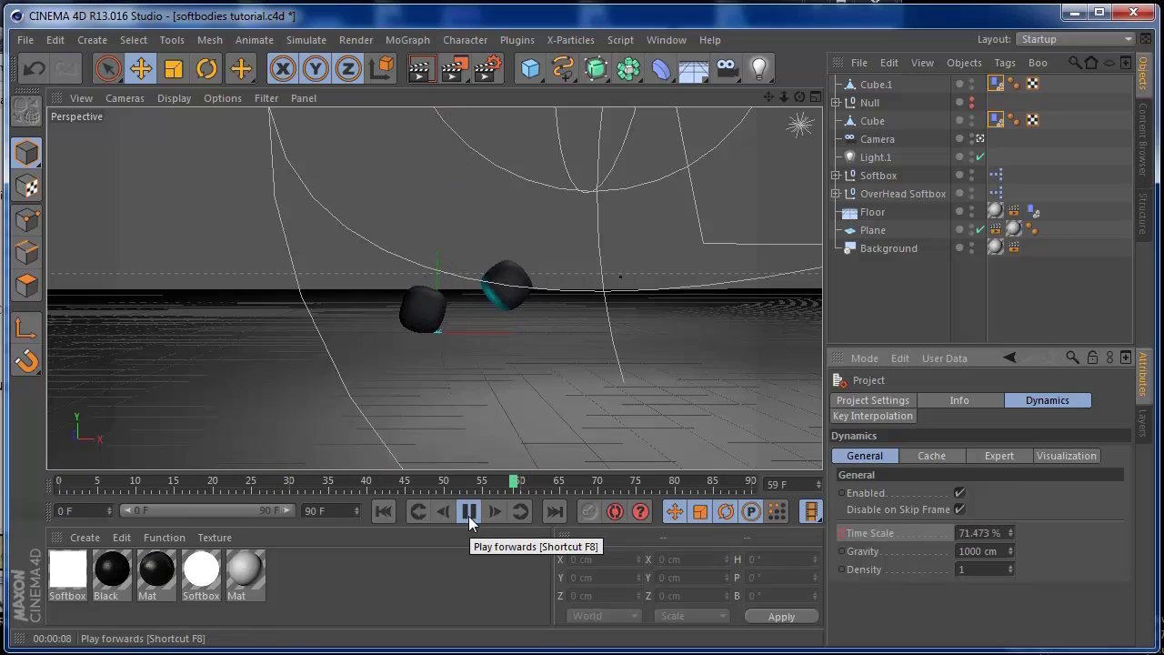
left_click(468, 514)
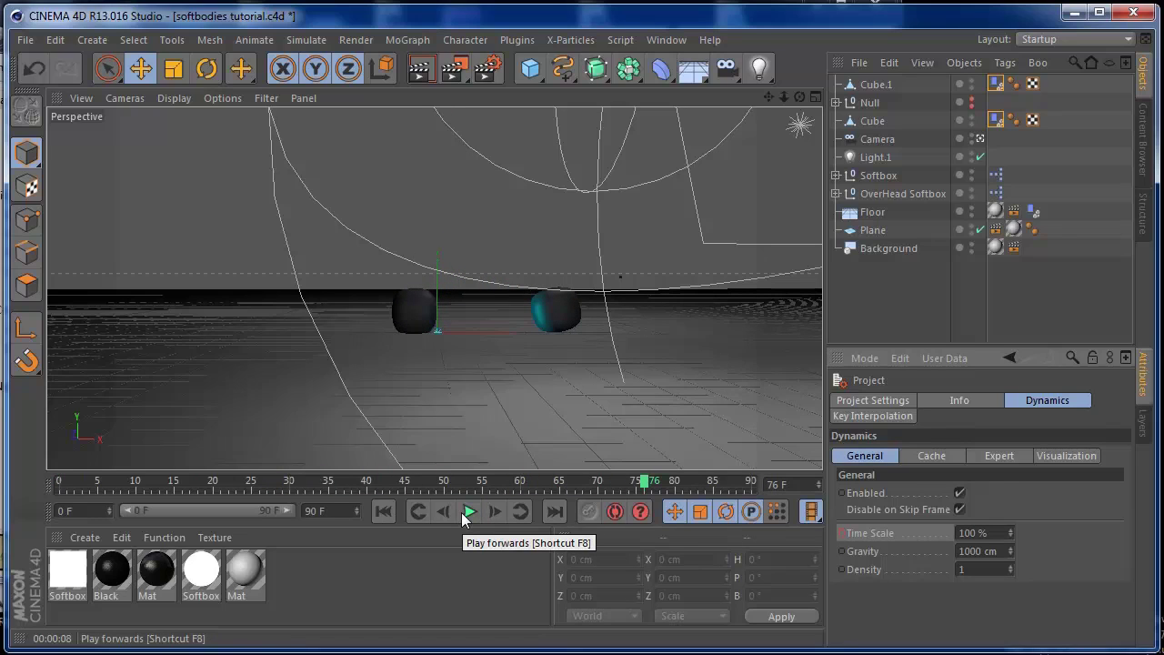
left_click(383, 511)
left_click(467, 513)
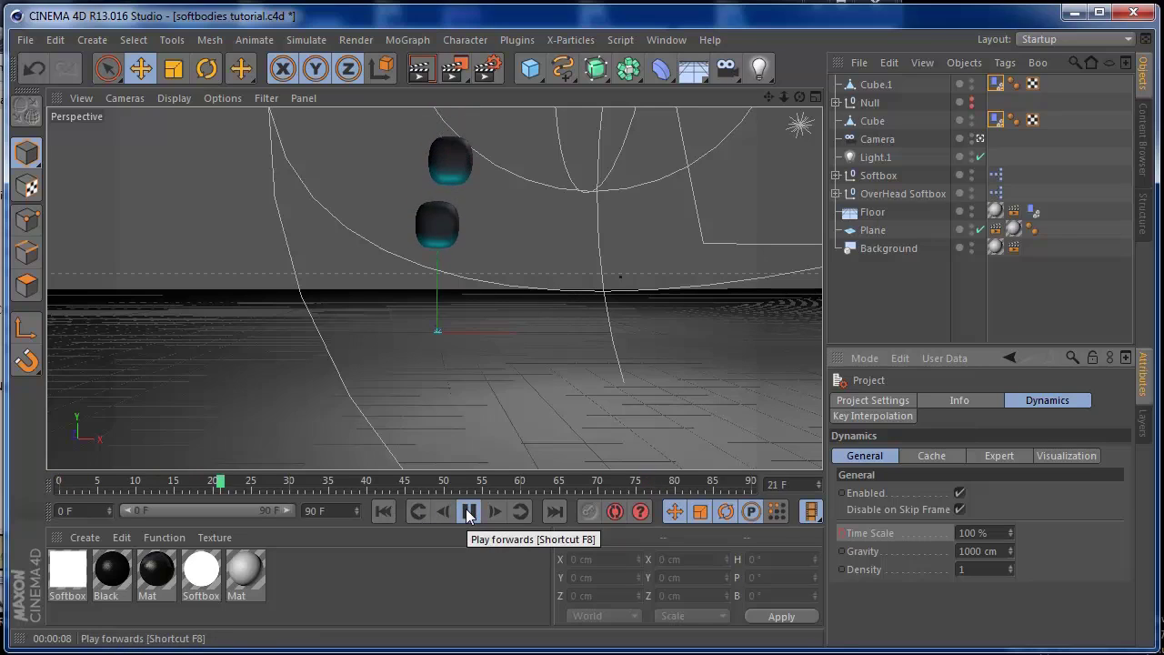
left_click(467, 513)
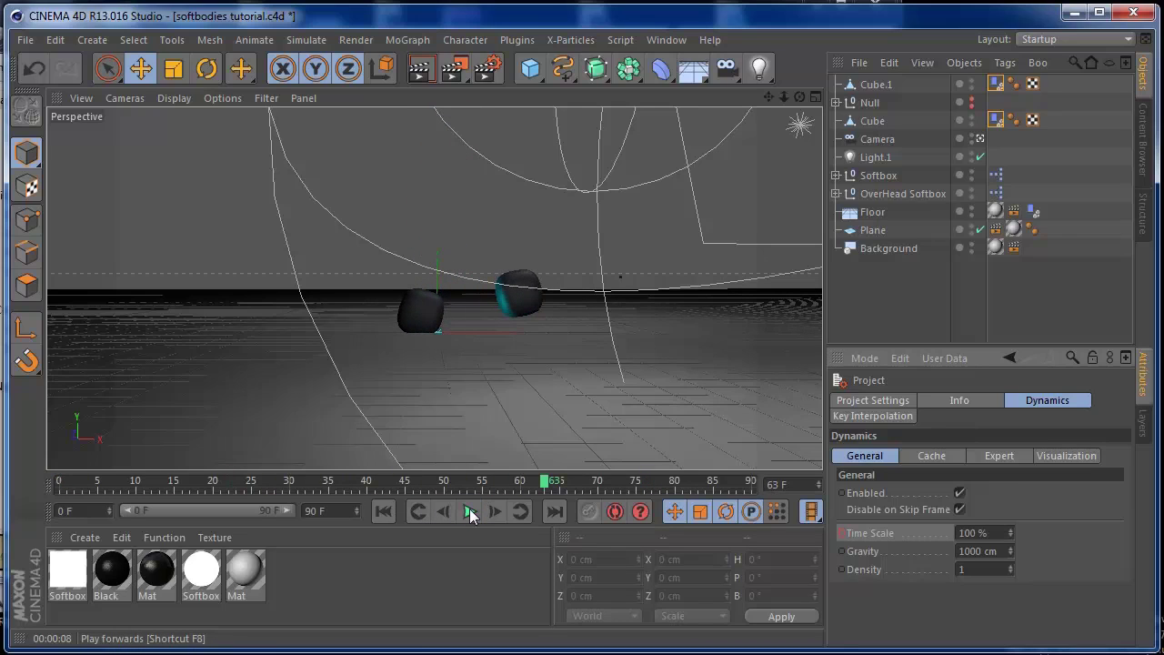
left_click(382, 510)
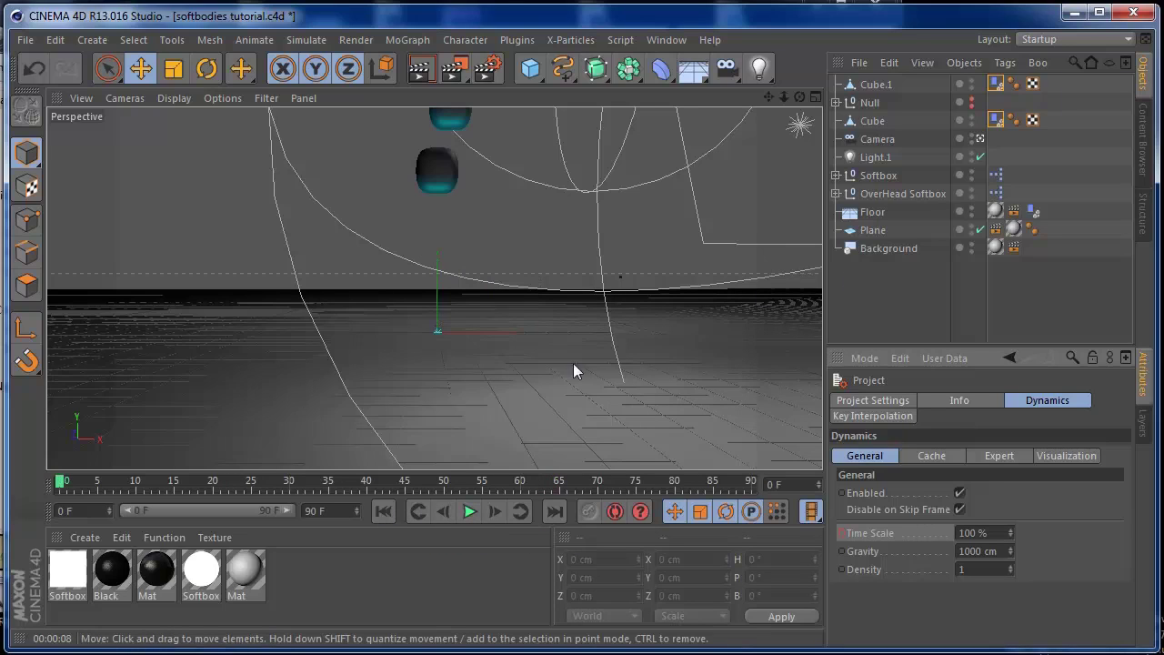
Rebake the dynamics cache for the dynamics body tags of Cube and Cube.1 together
left_click(995, 122)
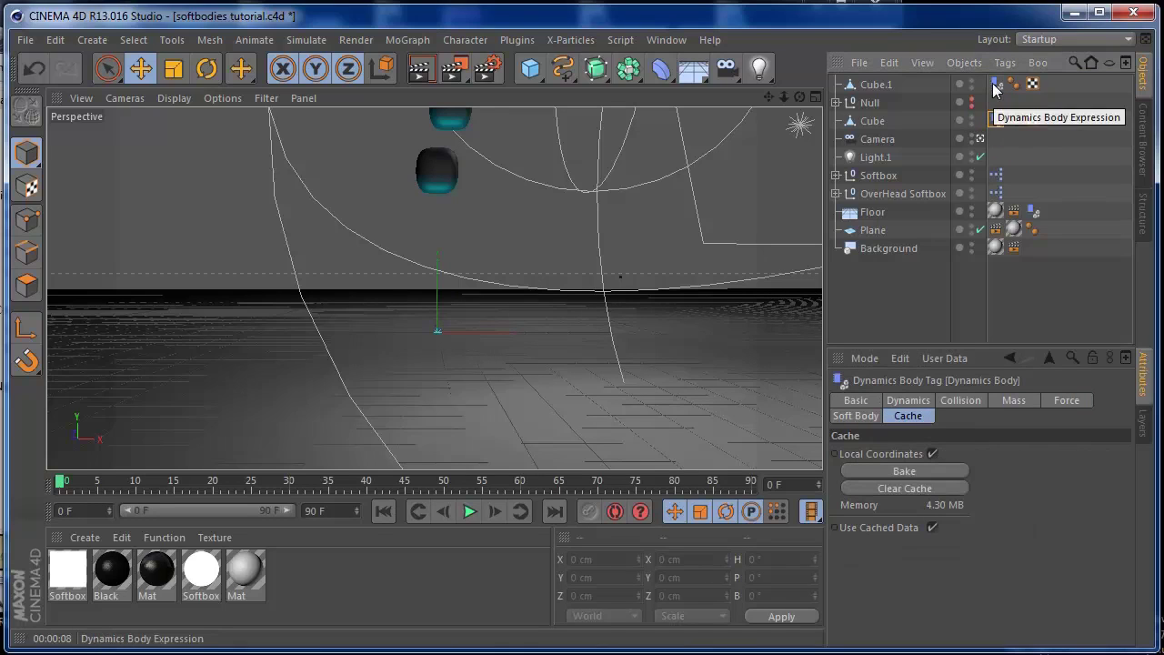
left_click(995, 83, "shift")
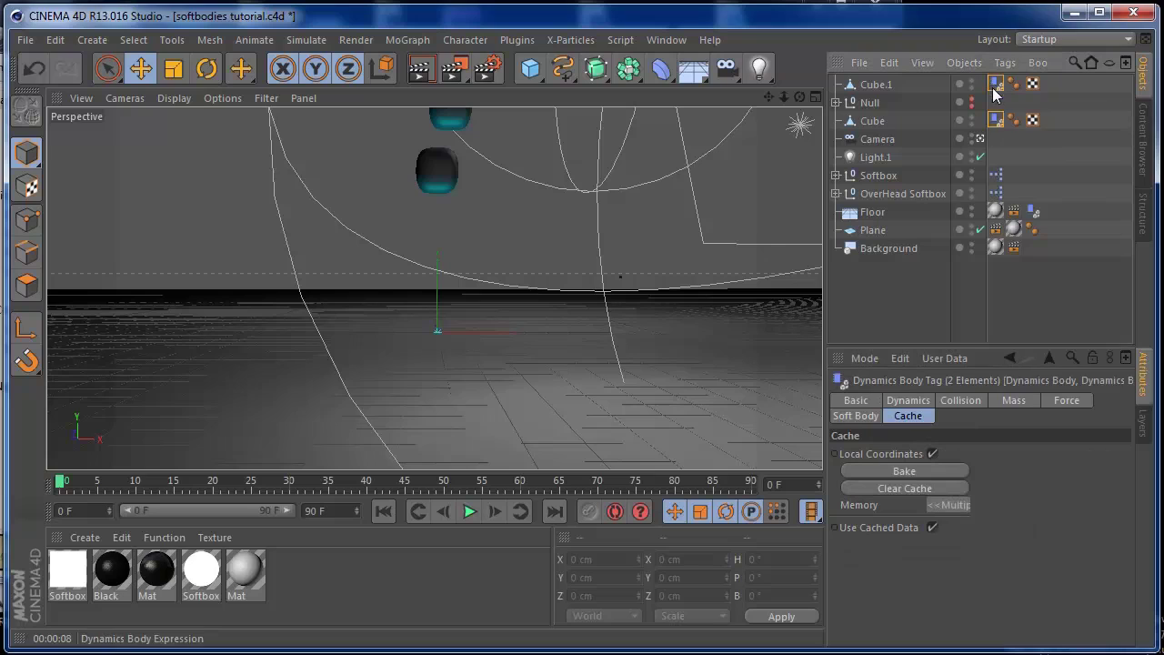
left_click(902, 472)
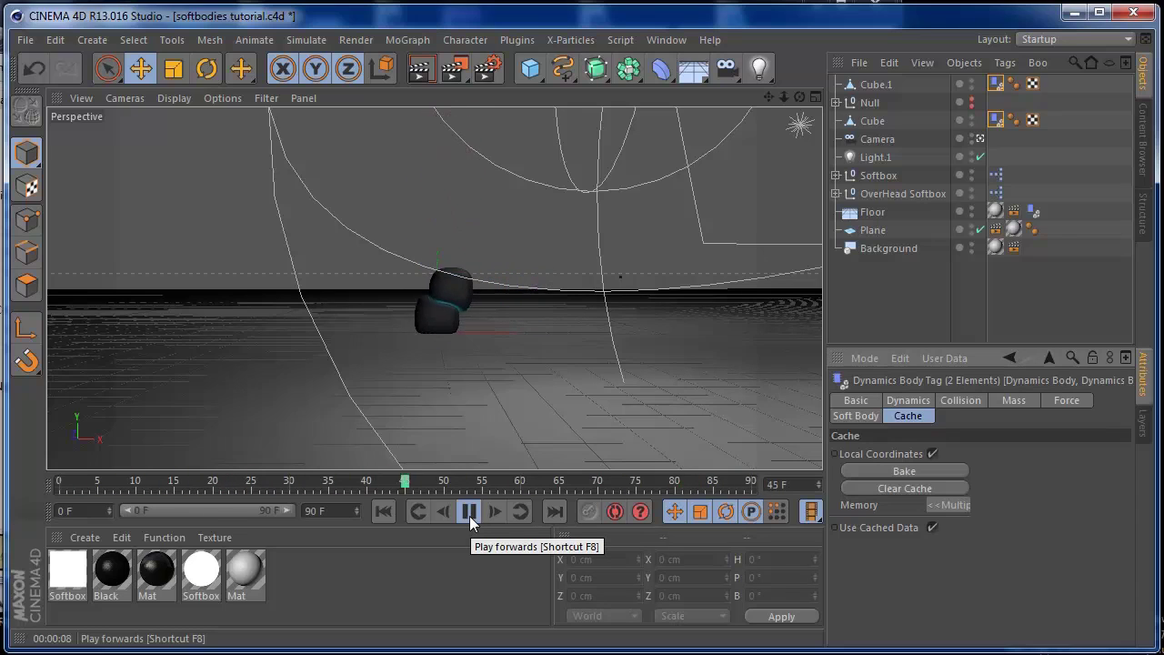
Play the rebaked simulation repeatedly from the first frame to review the slow motion during the cubes' collision
left_click(469, 512)
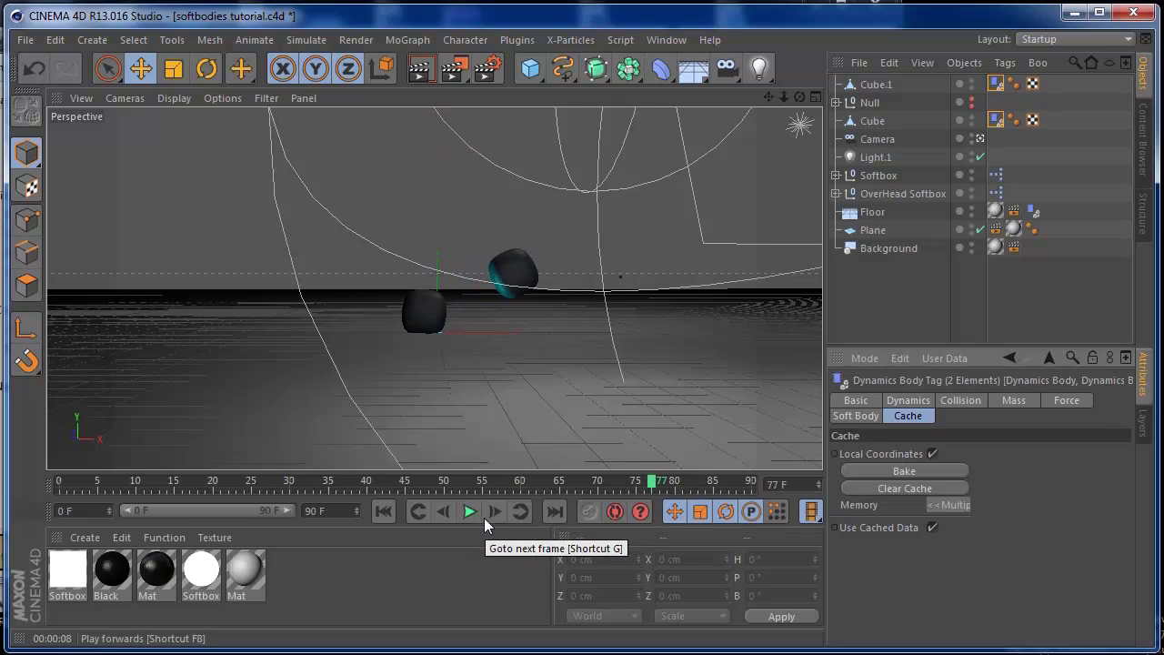
left_click(391, 511)
left_click(469, 511)
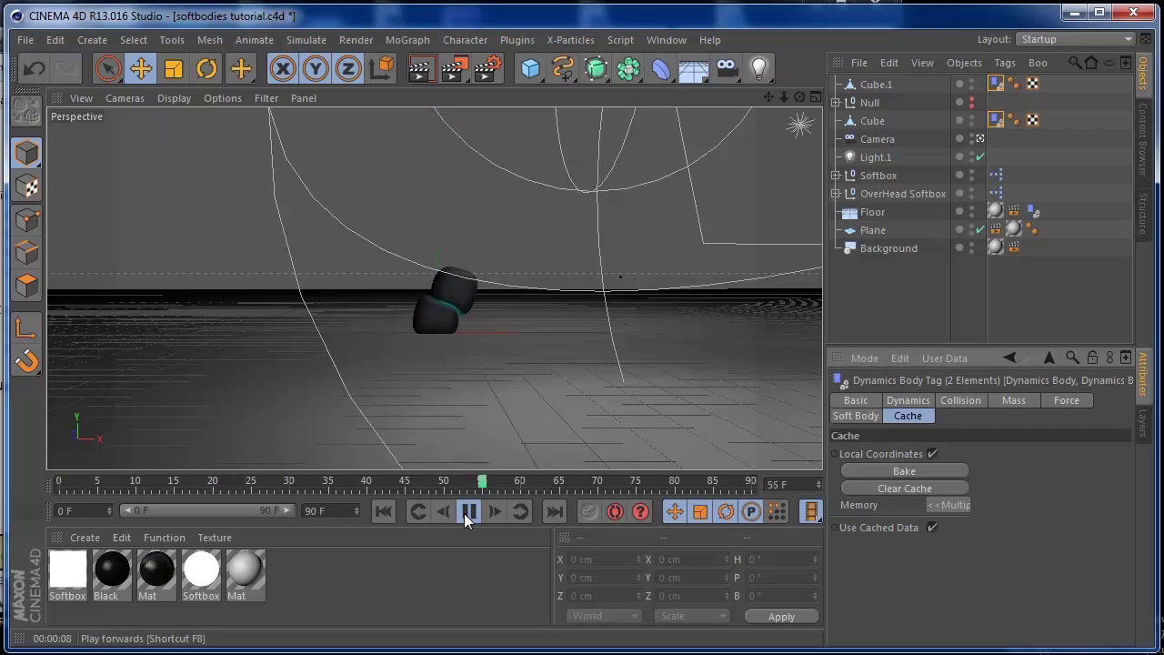
left_click(465, 513)
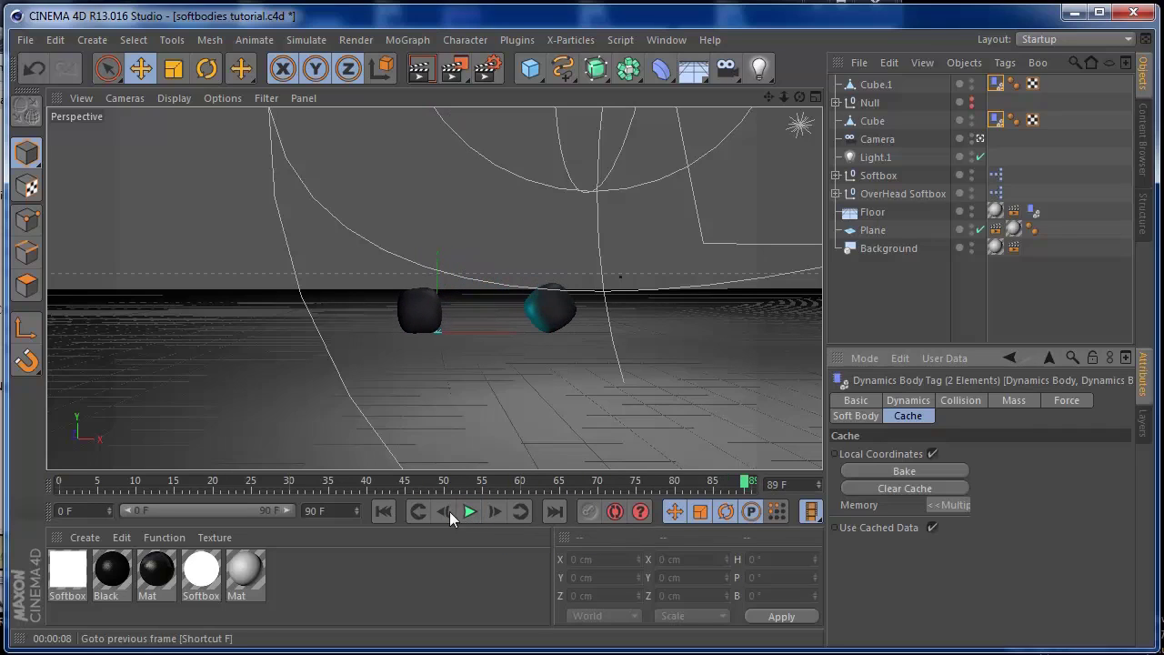
left_click(390, 509)
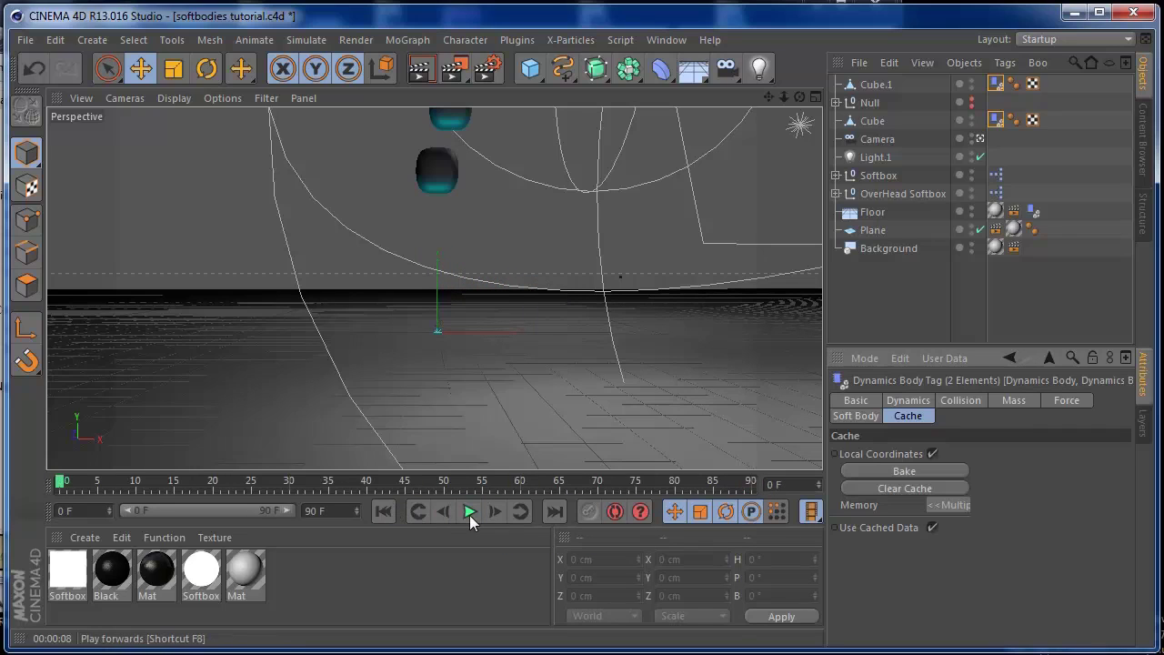
left_click(470, 515)
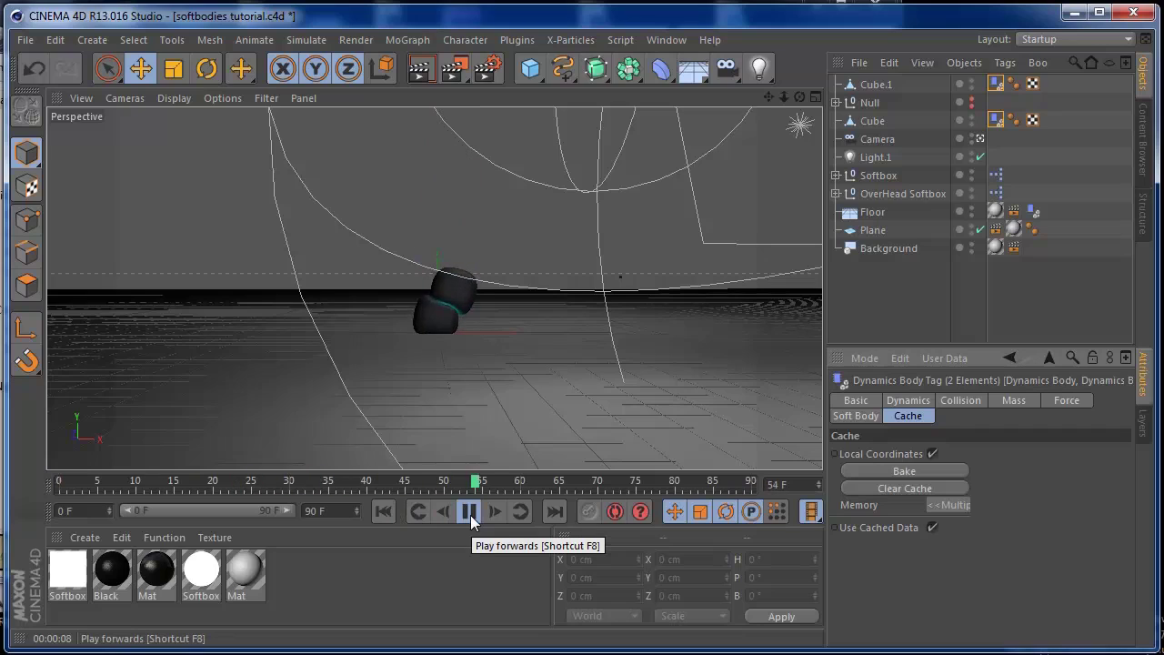
left_click(469, 515)
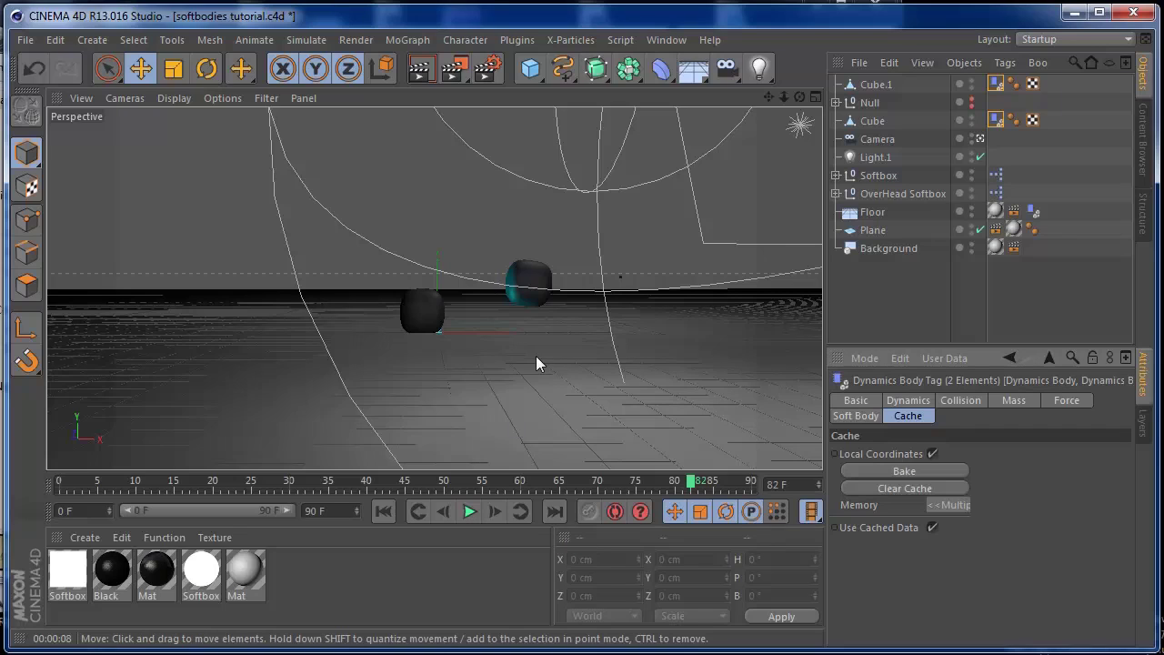
left_click(381, 521)
left_click(467, 514)
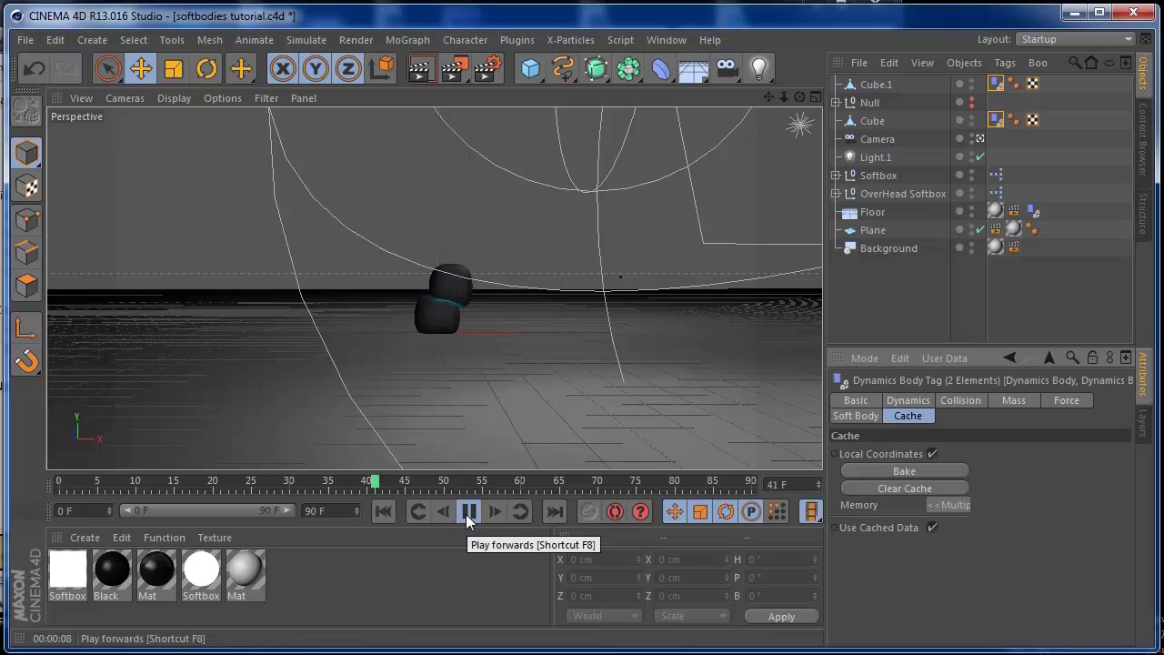